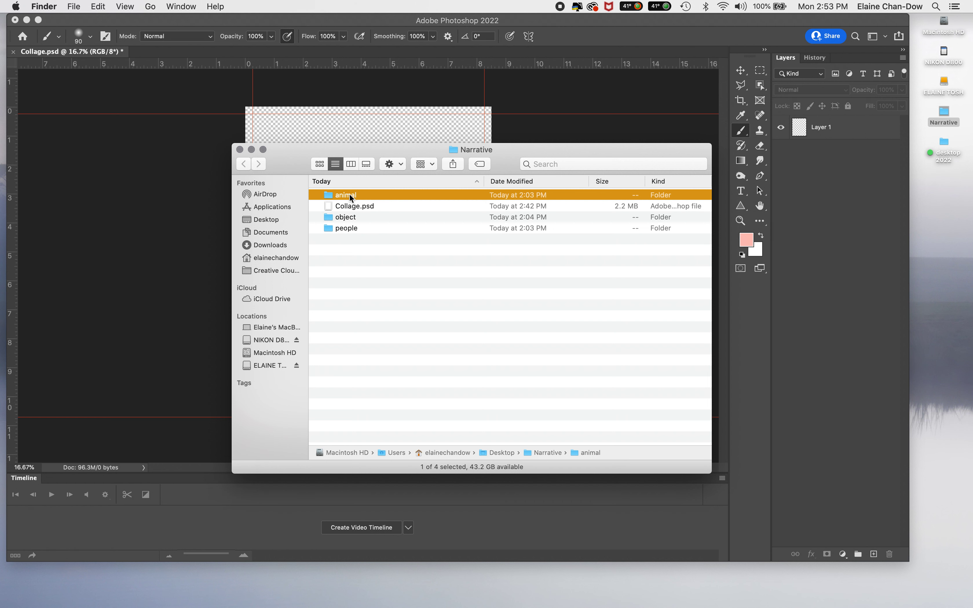
# Look through the Narrative folder's animal images and open its people folder, keeping the file window clear of the canvas
pyautogui.doubleClick(348, 195)
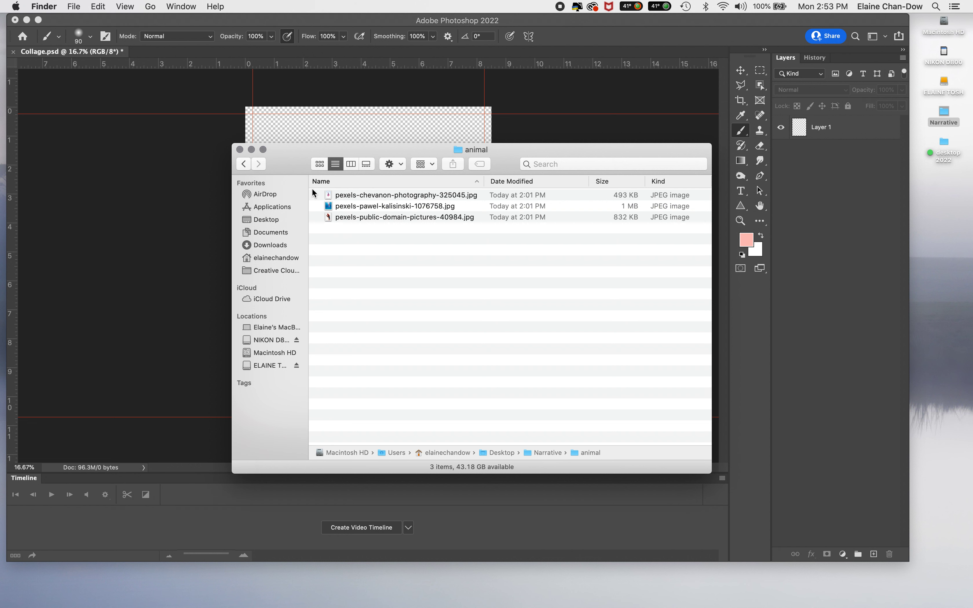
pyautogui.click(242, 165)
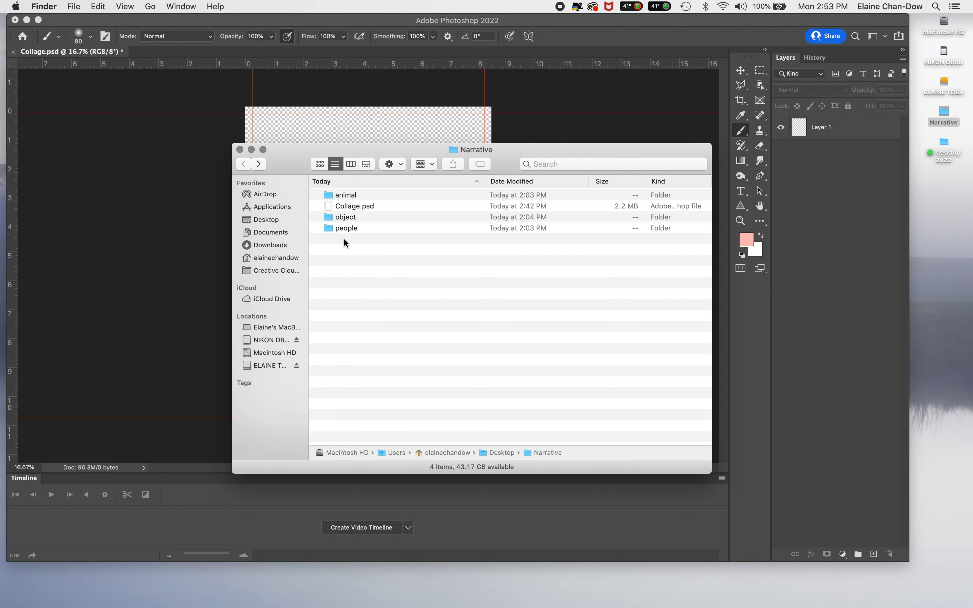
pyautogui.moveTo(431, 152); pyautogui.dragTo(656, 154)
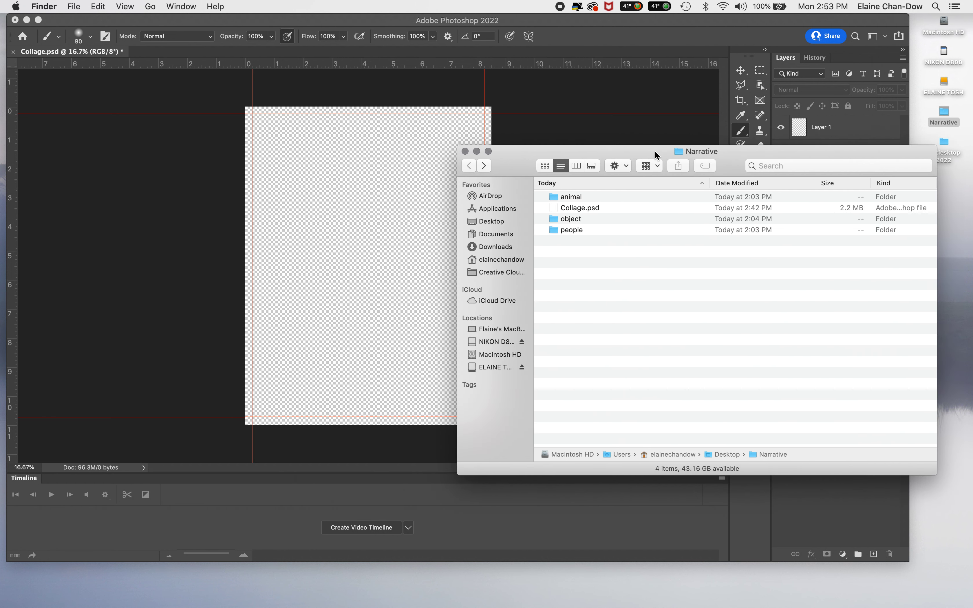
pyautogui.doubleClick(568, 228)
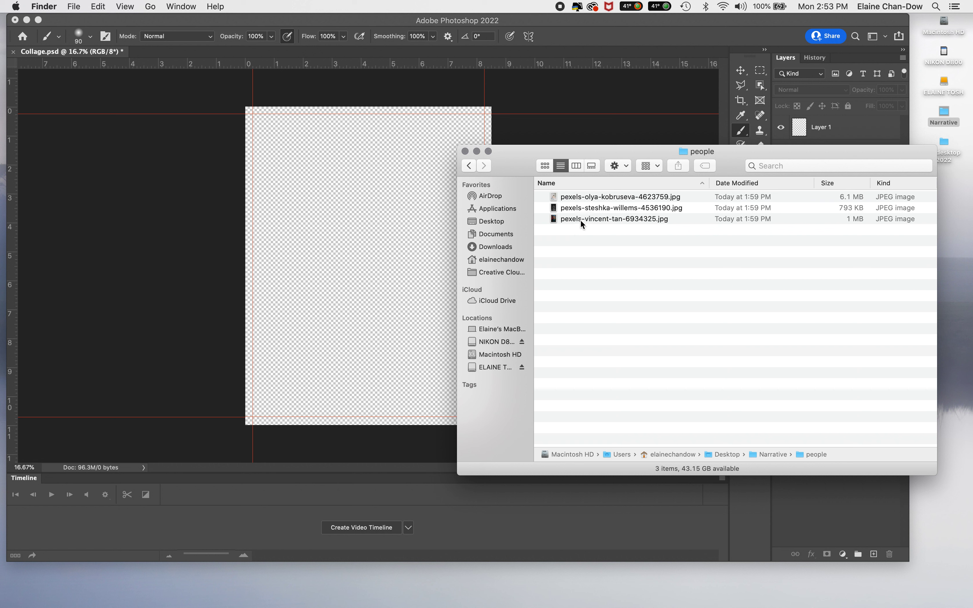
pyautogui.click(579, 197)
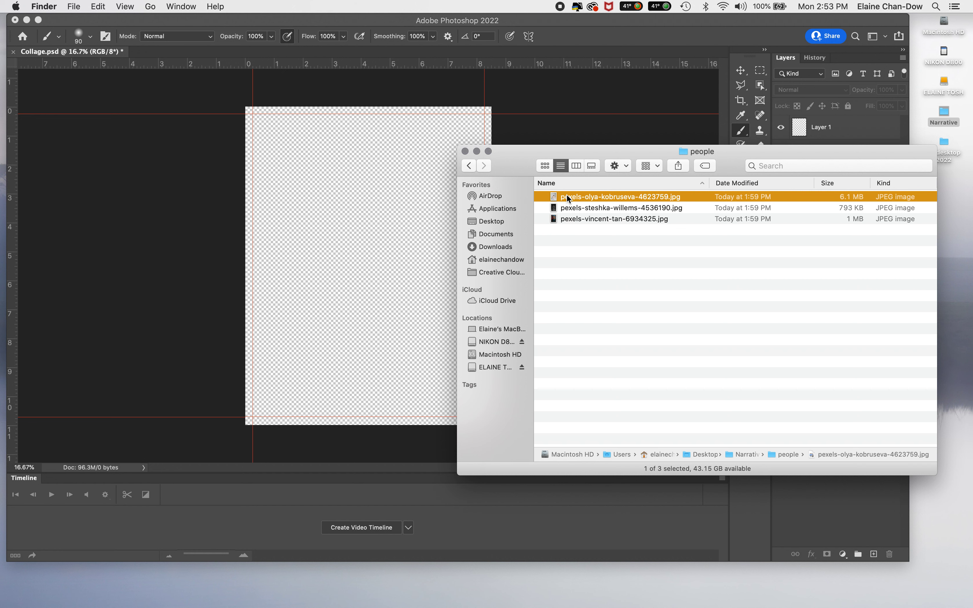
pyautogui.rightClick(566, 195)
pyautogui.moveTo(632, 218)
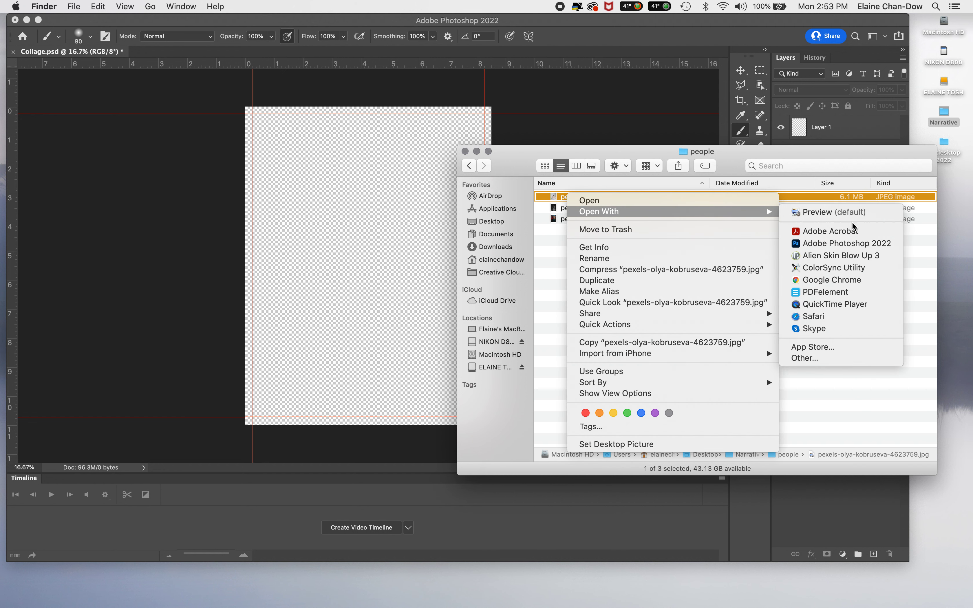
pyautogui.click(546, 146)
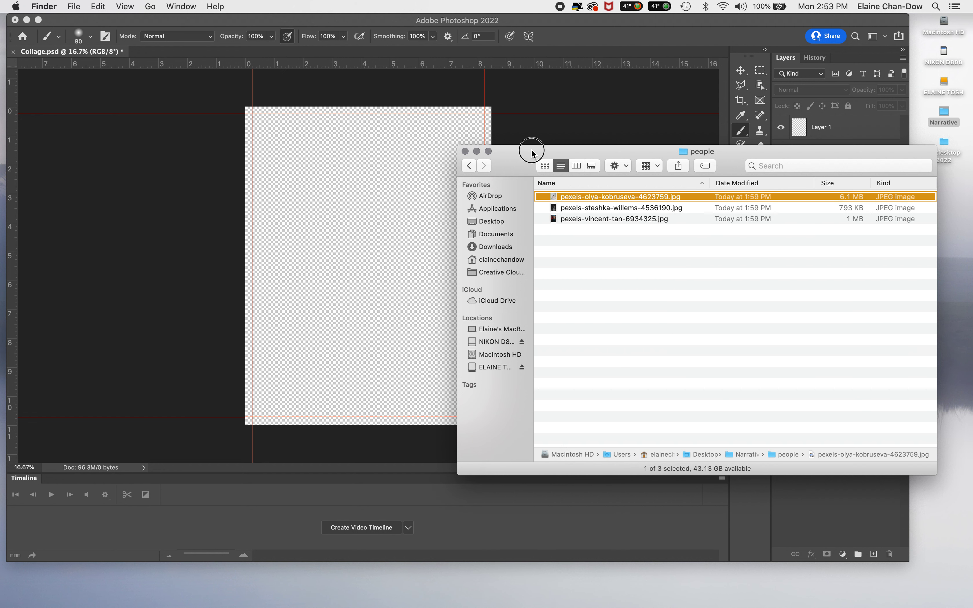
pyautogui.click(566, 196)
pyautogui.press('Escape')
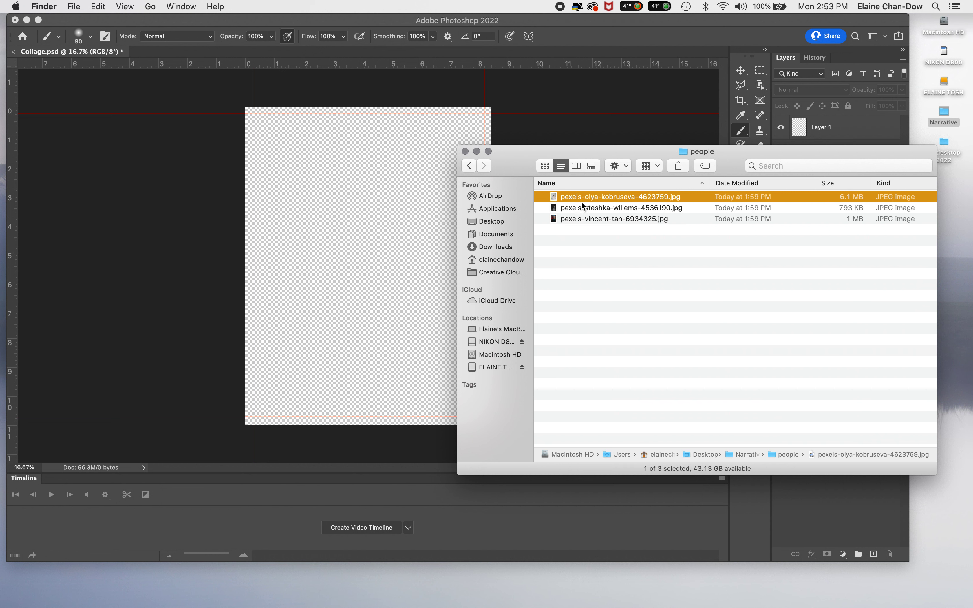
# Place the seated woman's photo (4623759) from the people folder into Collage.psd at its default fit
pyautogui.moveTo(558, 198); pyautogui.dragTo(344, 203)
pyautogui.click(744, 297)
pyautogui.moveTo(563, 198); pyautogui.dragTo(321, 228)
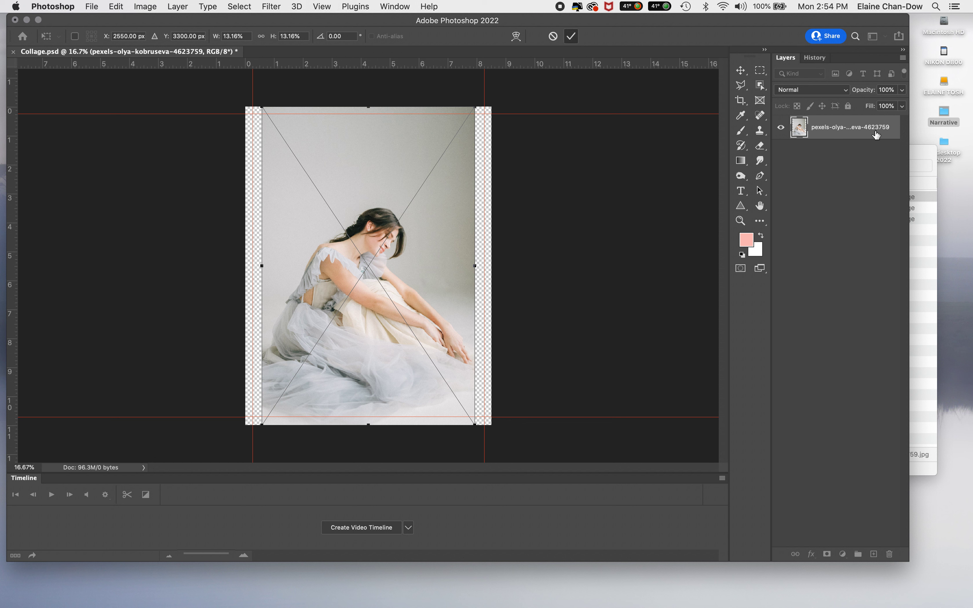
pyautogui.press('Return')
# Rename the placed photo's layer as person
pyautogui.doubleClick(843, 127)
pyautogui.write('person')
pyautogui.press('Return')
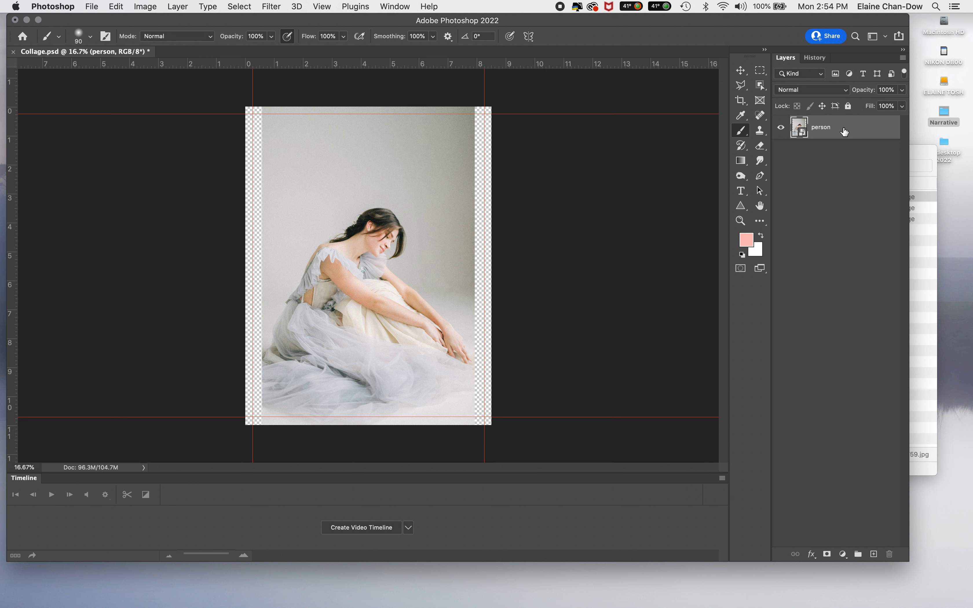
# Place all three images from the Narrative folder's animal folder into the collage as separate layers at their default fit
pyautogui.click(927, 152)
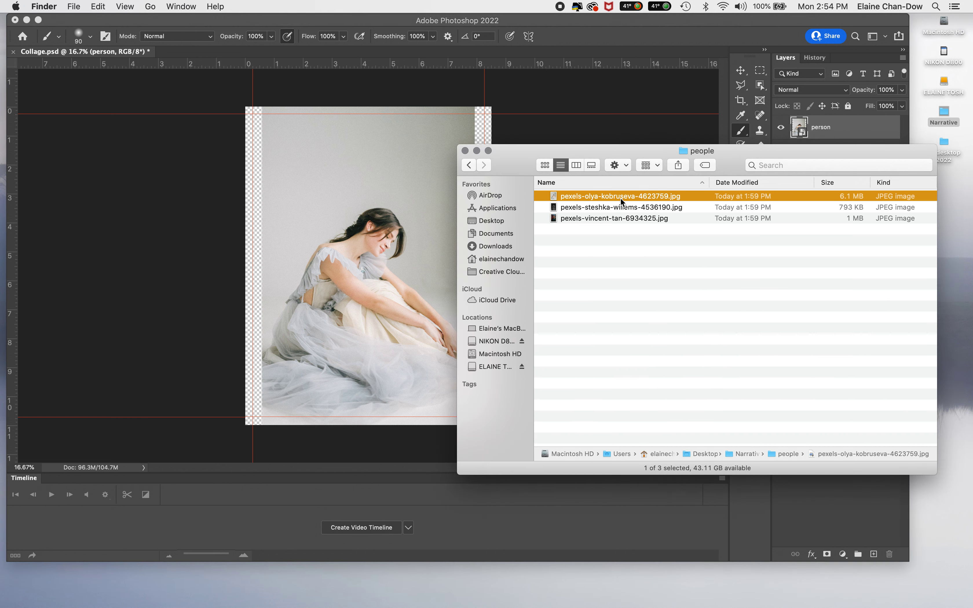
pyautogui.click(470, 165)
pyautogui.doubleClick(593, 197)
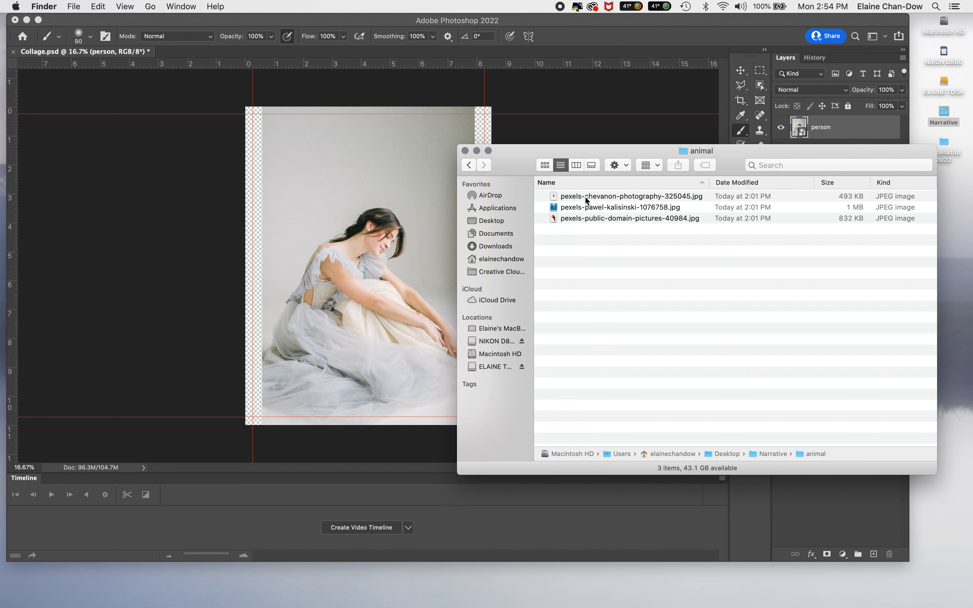
pyautogui.click(585, 196)
pyautogui.keyDown('shift'); pyautogui.click(593, 217); pyautogui.keyUp('shift')
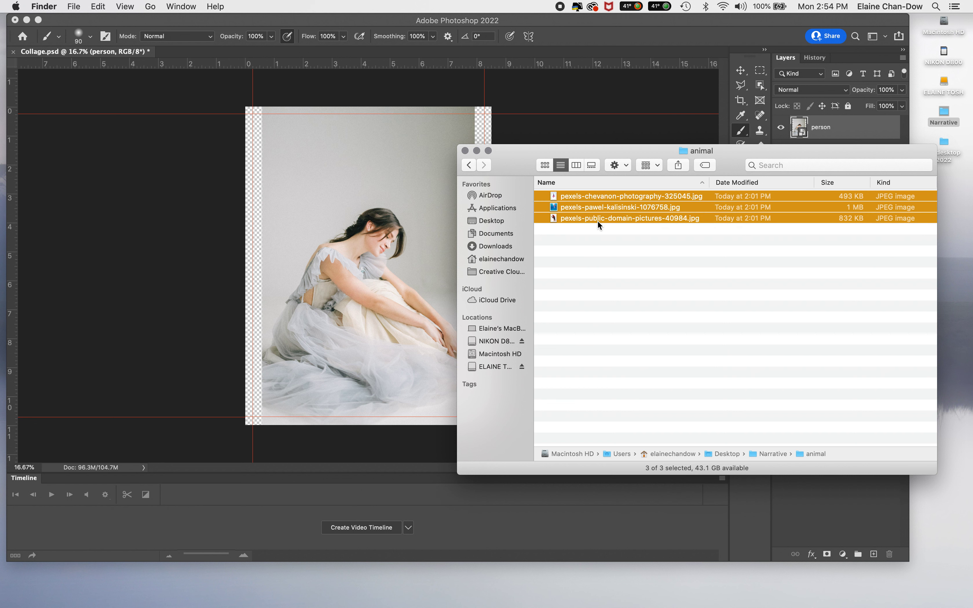
pyautogui.click(570, 241)
pyautogui.moveTo(539, 192); pyautogui.dragTo(558, 235)
pyautogui.click(535, 198)
pyautogui.moveTo(535, 199); pyautogui.dragTo(263, 227)
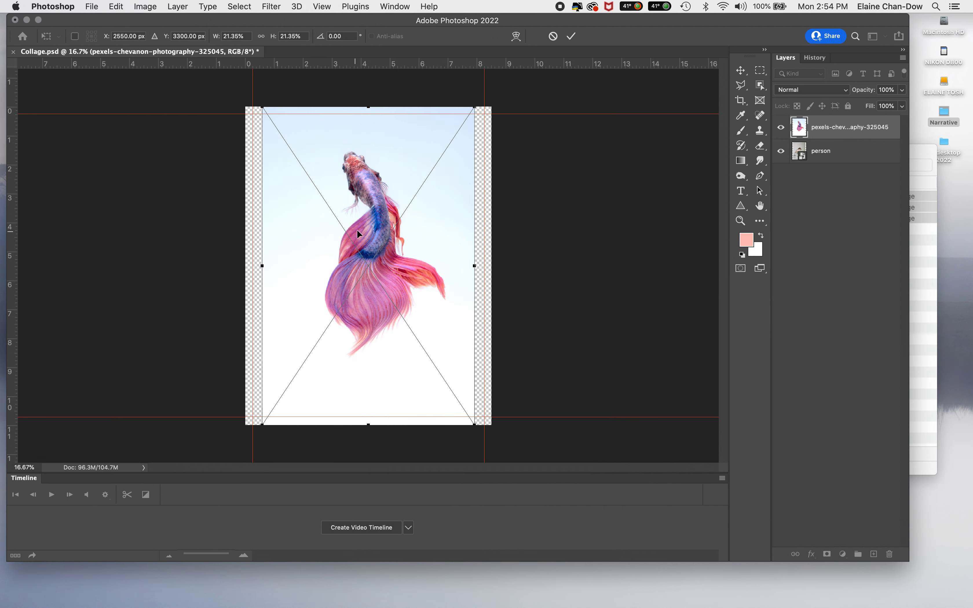
pyautogui.click(571, 37)
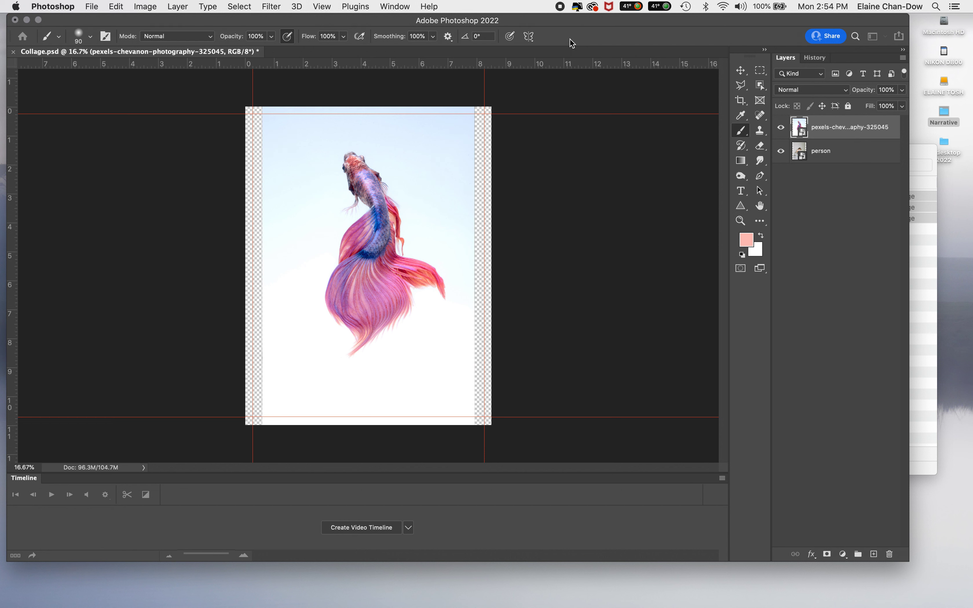
pyautogui.click(571, 37)
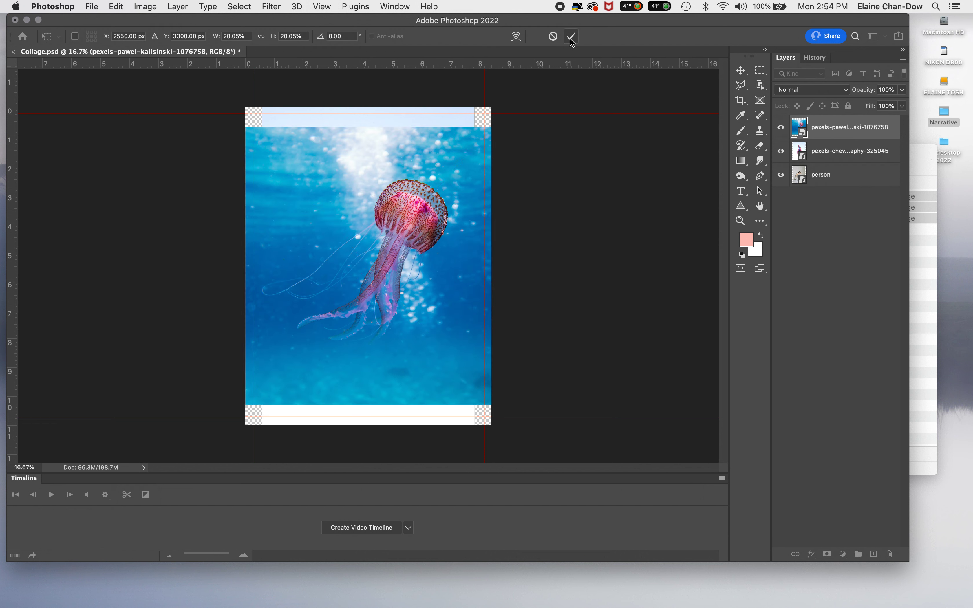
pyautogui.click(571, 37)
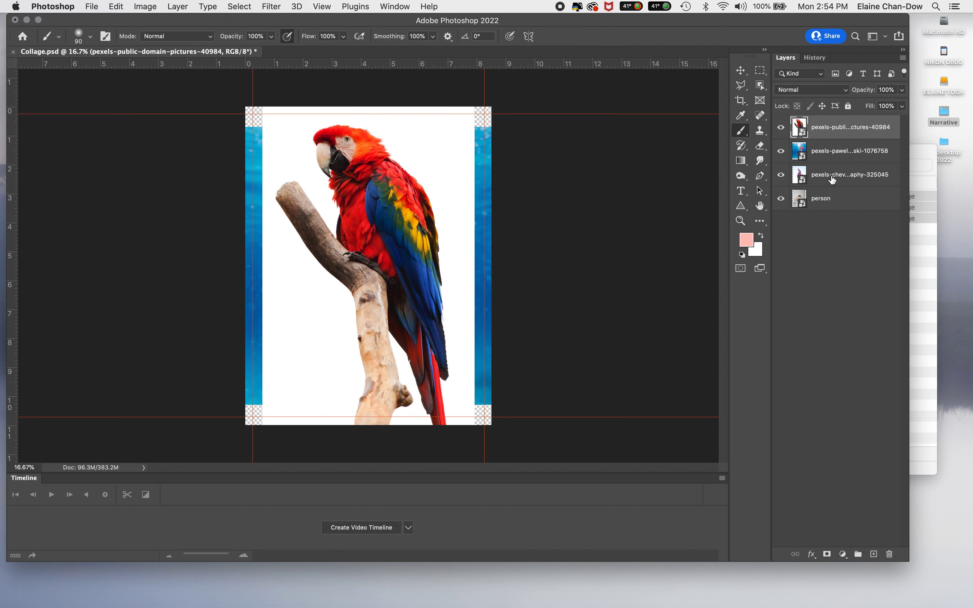
# Rename the red parrot's layer as parot
pyautogui.doubleClick(831, 126)
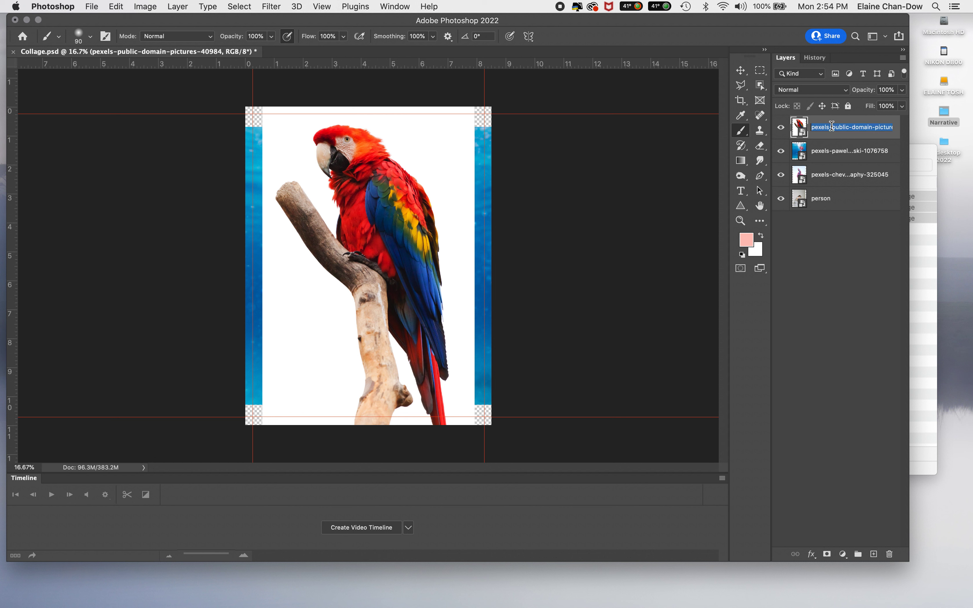
pyautogui.write('parot')
pyautogui.press('Return')
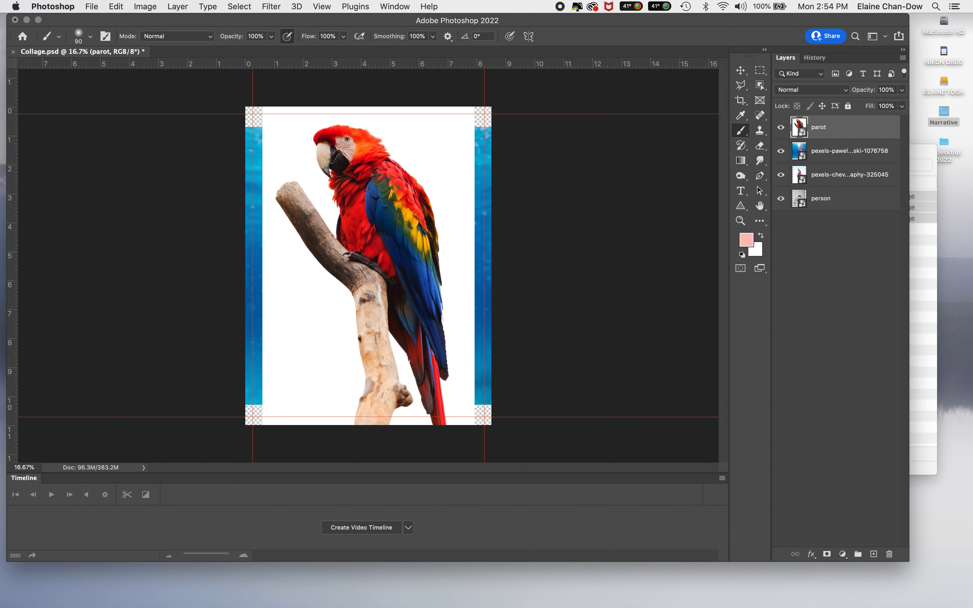
# Rename the underwater jellyfish layer as jelly fish
pyautogui.doubleClick(832, 150)
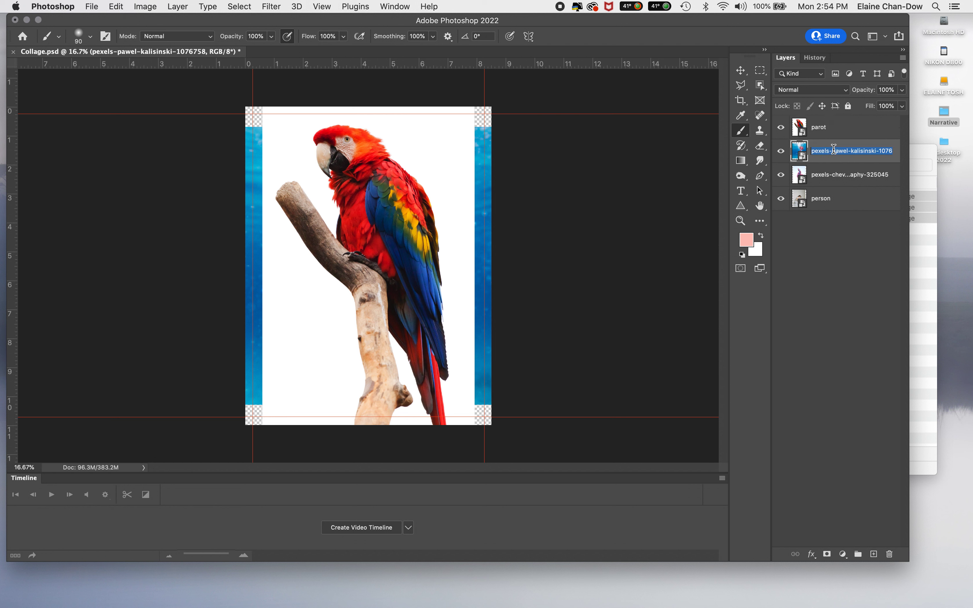
pyautogui.doubleClick(834, 150)
pyautogui.tripleClick(834, 148)
pyautogui.write('jelly fish')
pyautogui.press('Return')
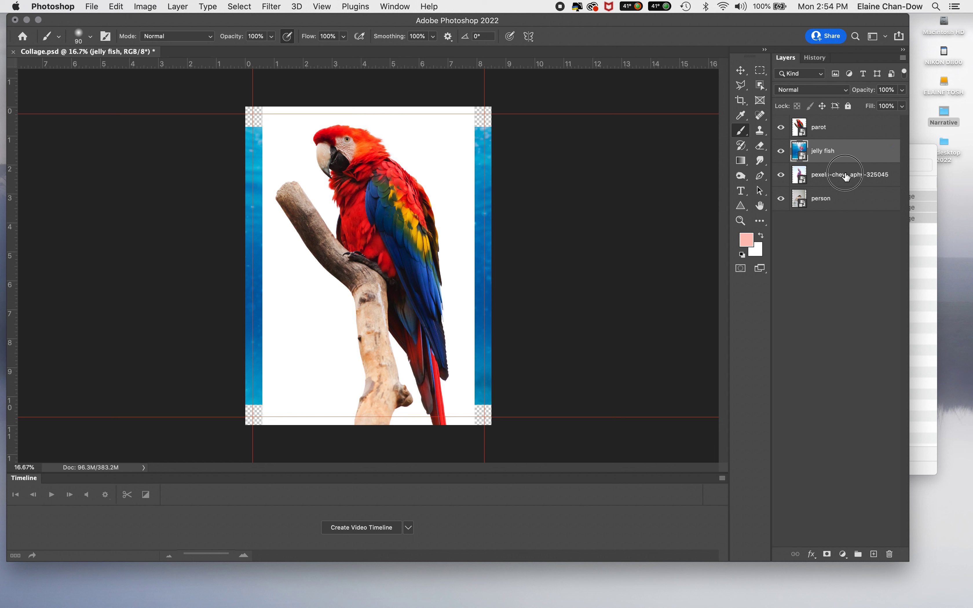
# Rename the remaining animal photo layer above person as fish
pyautogui.click(830, 176)
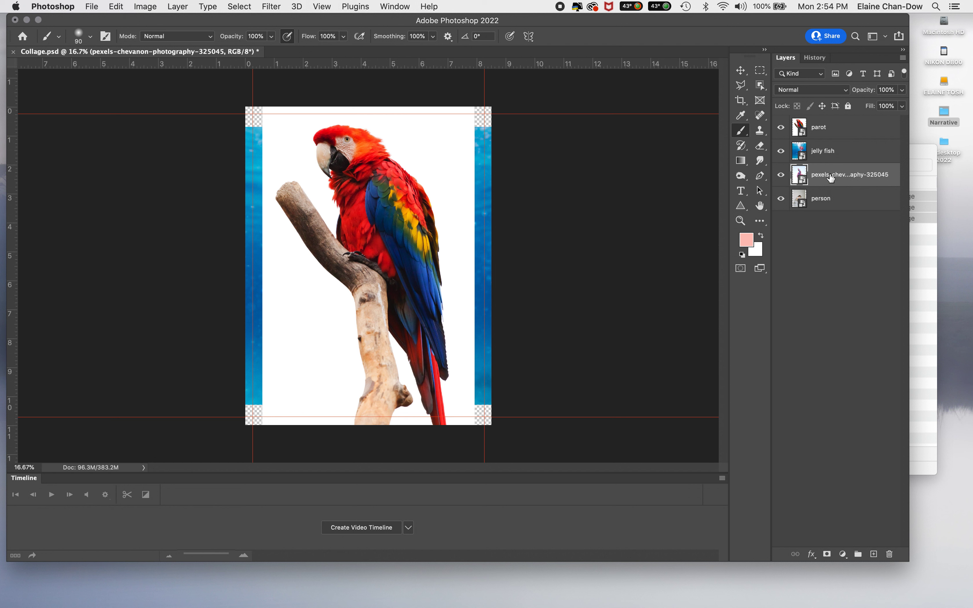
pyautogui.doubleClick(830, 176)
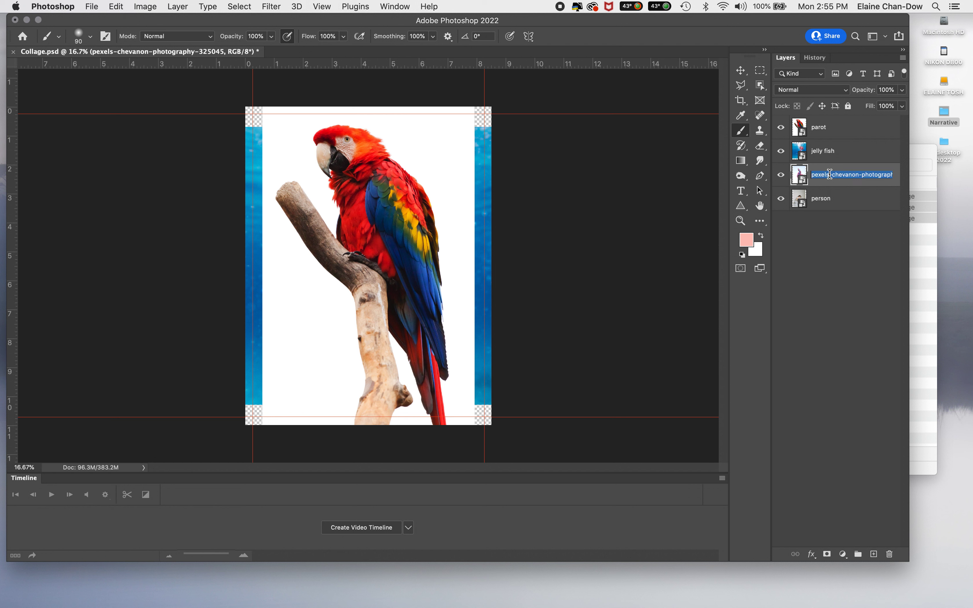
pyautogui.write('fish')
pyautogui.press('Return')
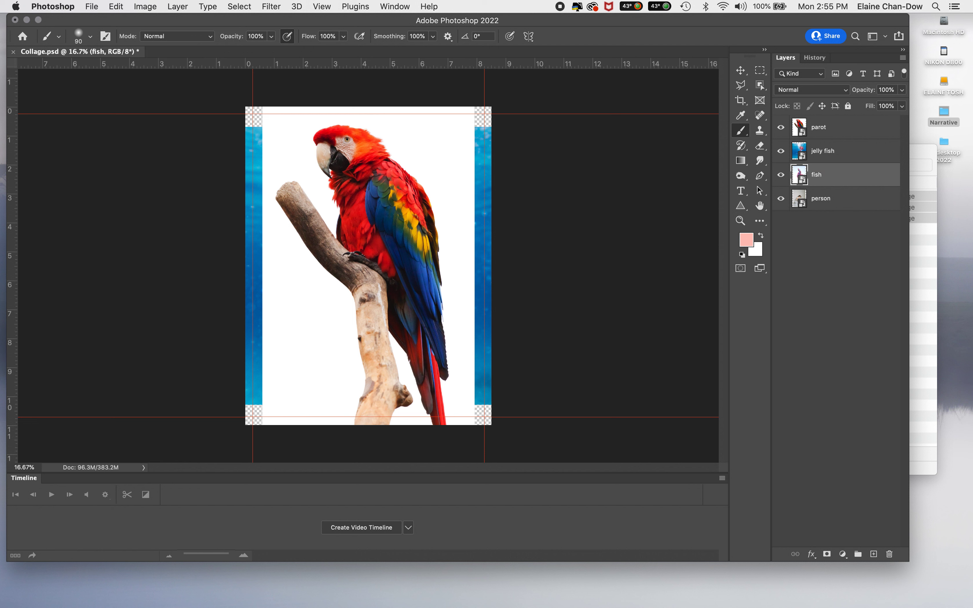
# Hide the parot, jelly fish and fish layers, leaving the person layer showing
pyautogui.click(781, 127)
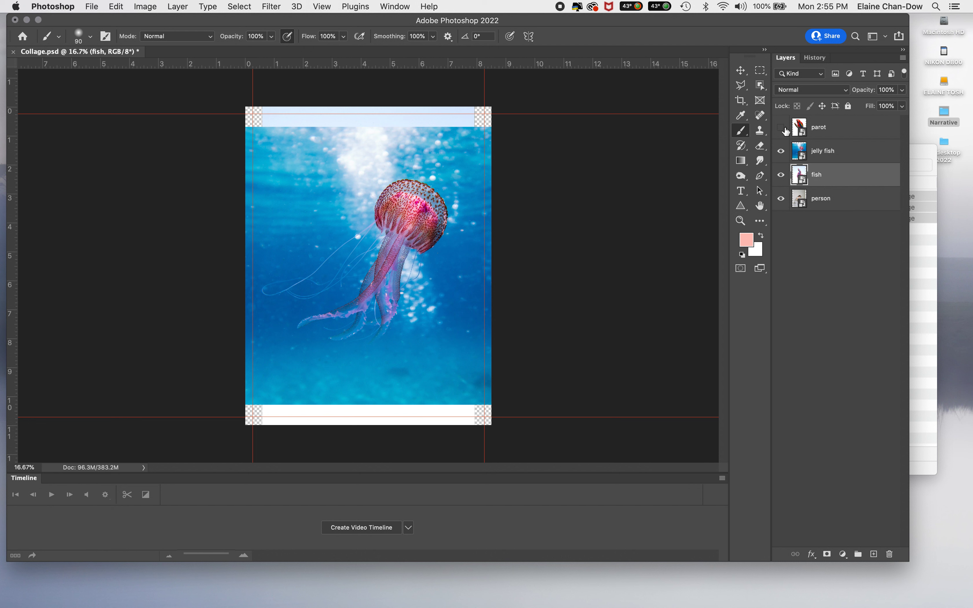
pyautogui.click(781, 153)
pyautogui.click(781, 174)
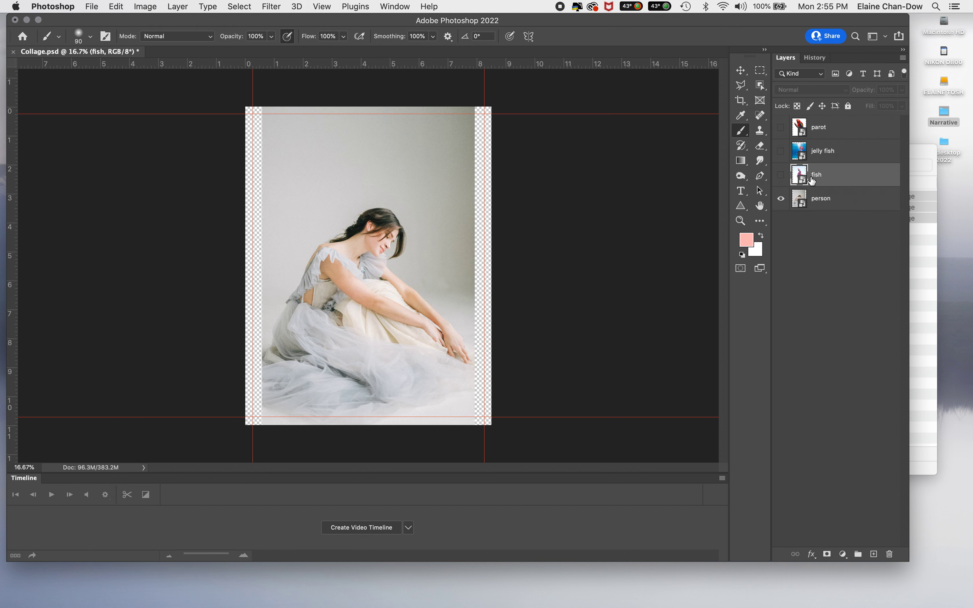
# View the person layer's smart object source as its own document and close it again
pyautogui.click(851, 205)
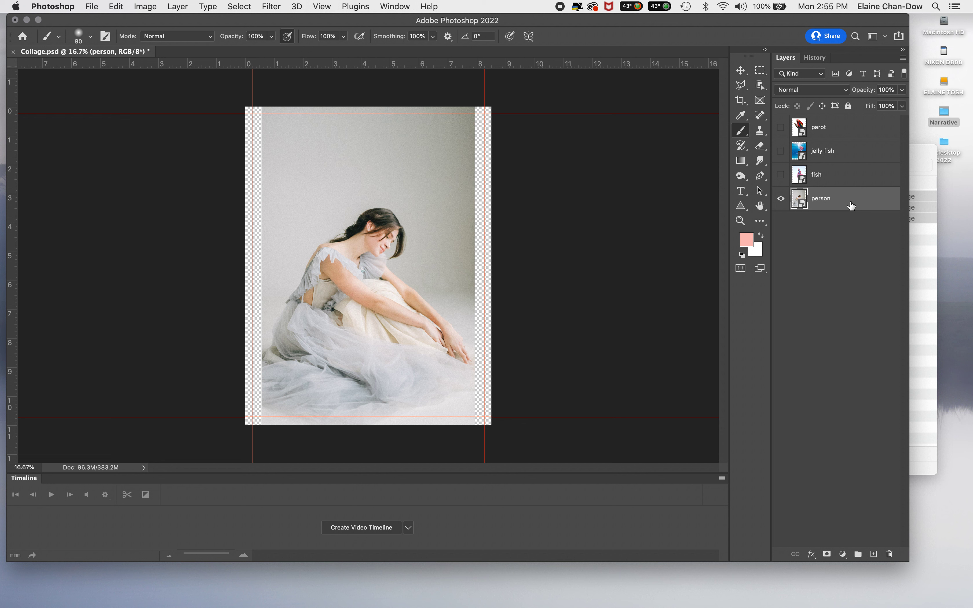
pyautogui.doubleClick(799, 198)
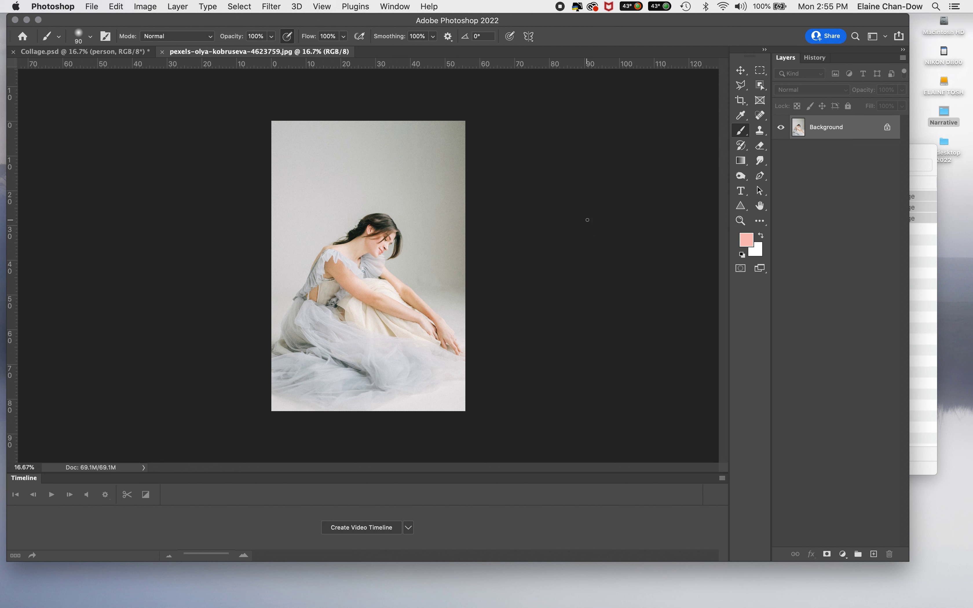
pyautogui.click(163, 53)
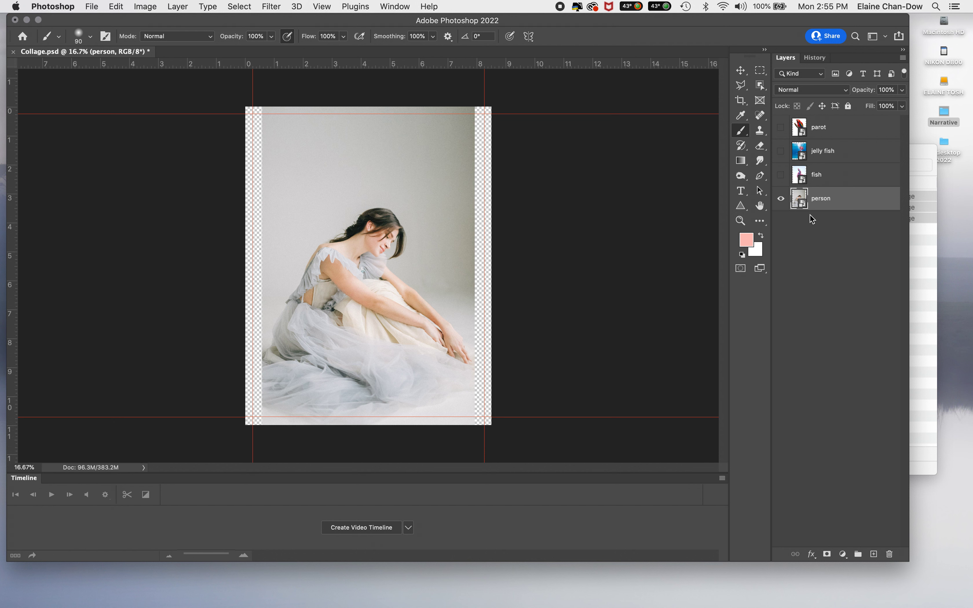
# Go back to the people folder in Finder and select the seated woman's photo (4623759)
pyautogui.click(919, 154)
pyautogui.click(742, 283)
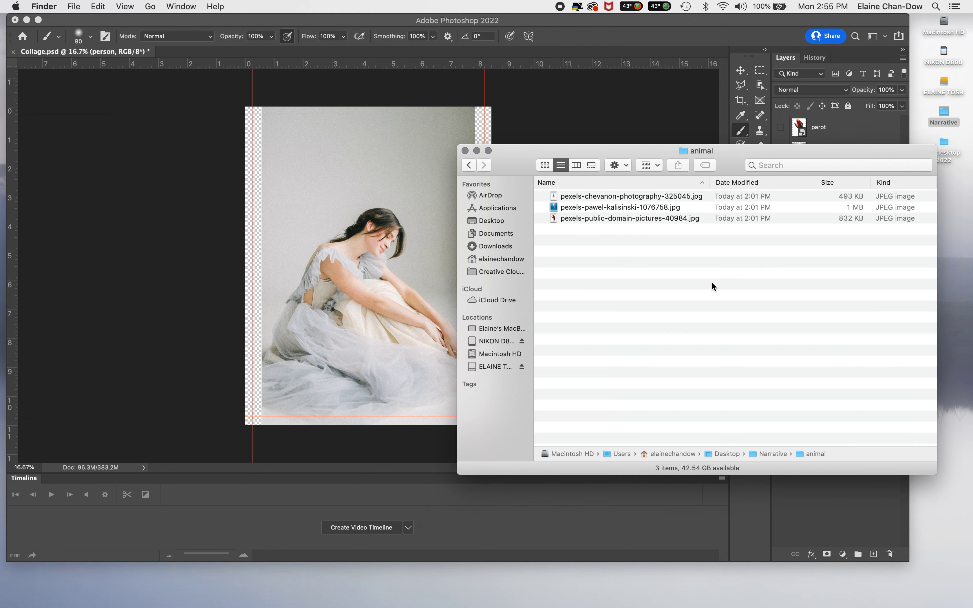
pyautogui.click(468, 164)
pyautogui.doubleClick(584, 229)
pyautogui.click(590, 198)
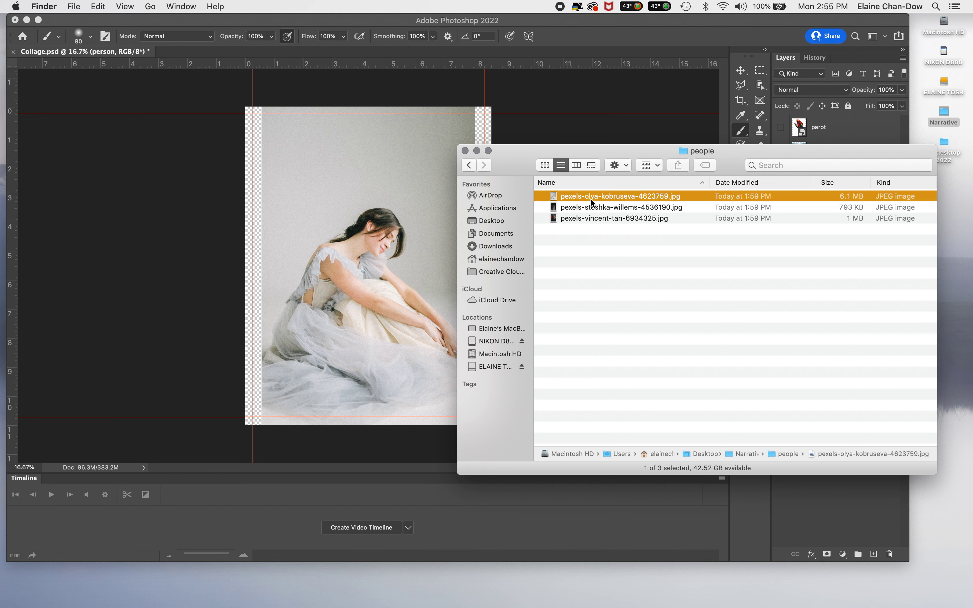
pyautogui.rightClick(590, 199)
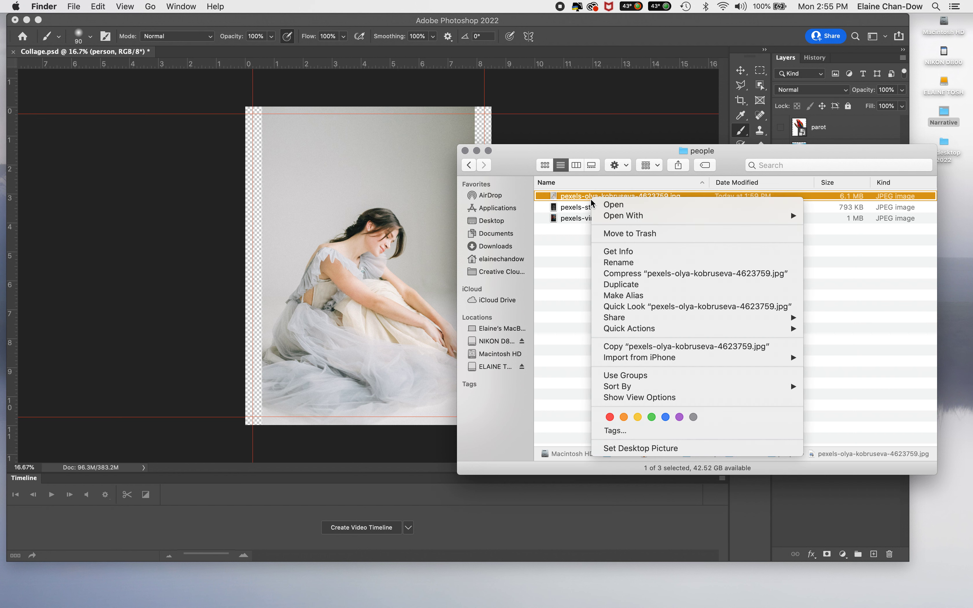
pyautogui.moveTo(691, 216)
pyautogui.click(549, 250)
# Open the seated woman's photo from the people folder as a separate document in Adobe Photoshop 2022
pyautogui.click(575, 197)
pyautogui.rightClick(575, 199)
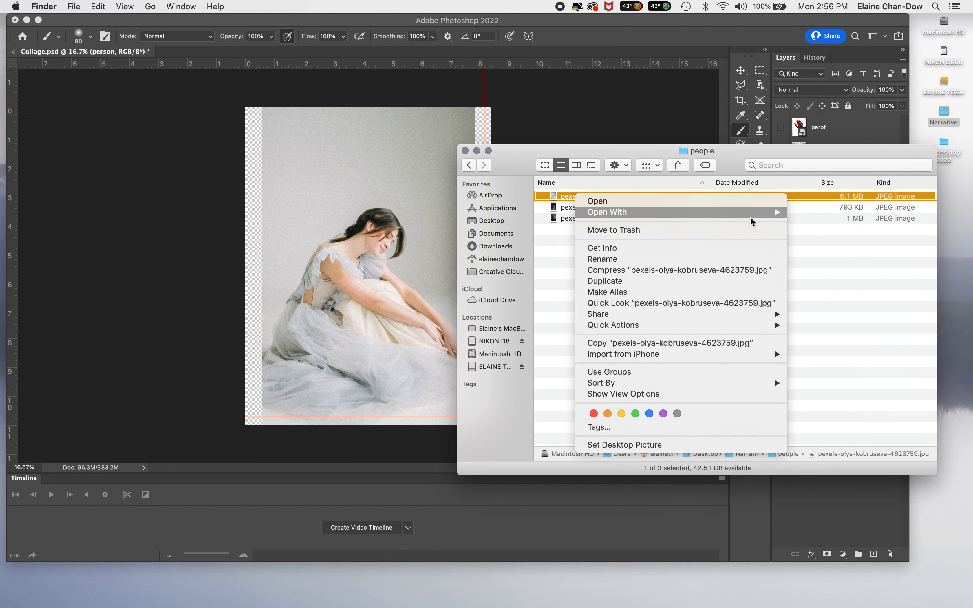
pyautogui.moveTo(750, 213)
pyautogui.click(829, 244)
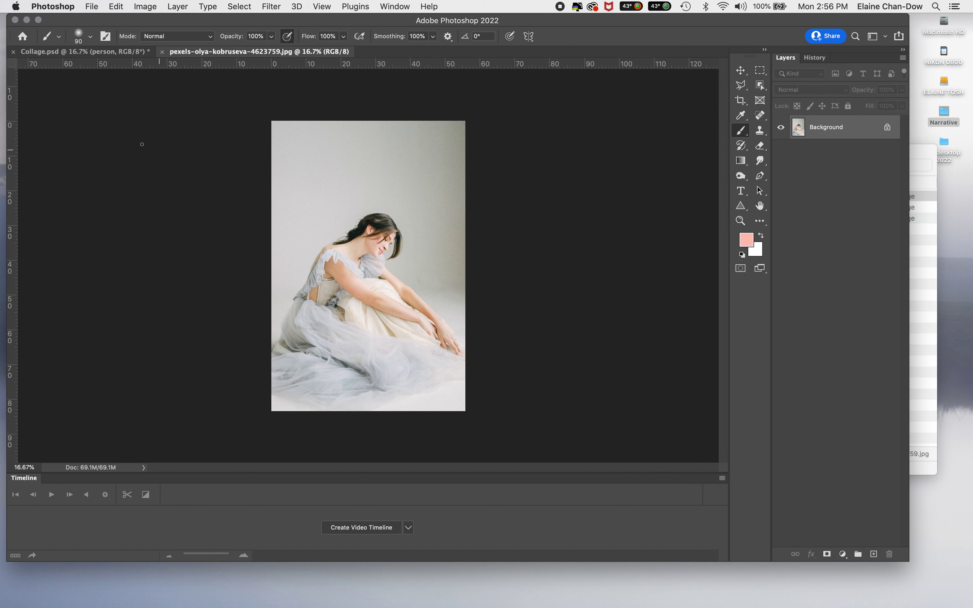
# Close Collage.psd without saving its changes, keeping the seated woman's photo open
pyautogui.click(13, 52)
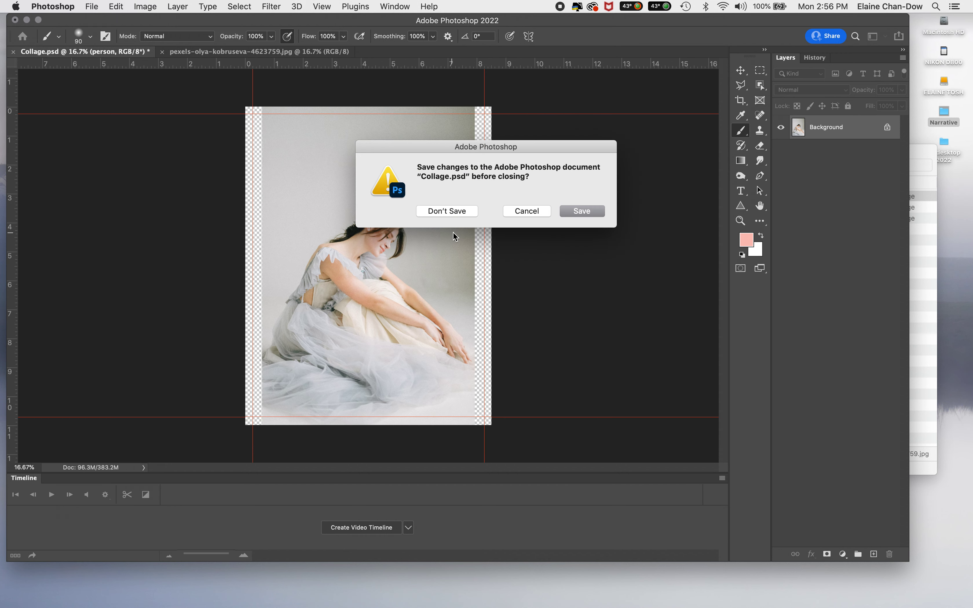
pyautogui.click(452, 212)
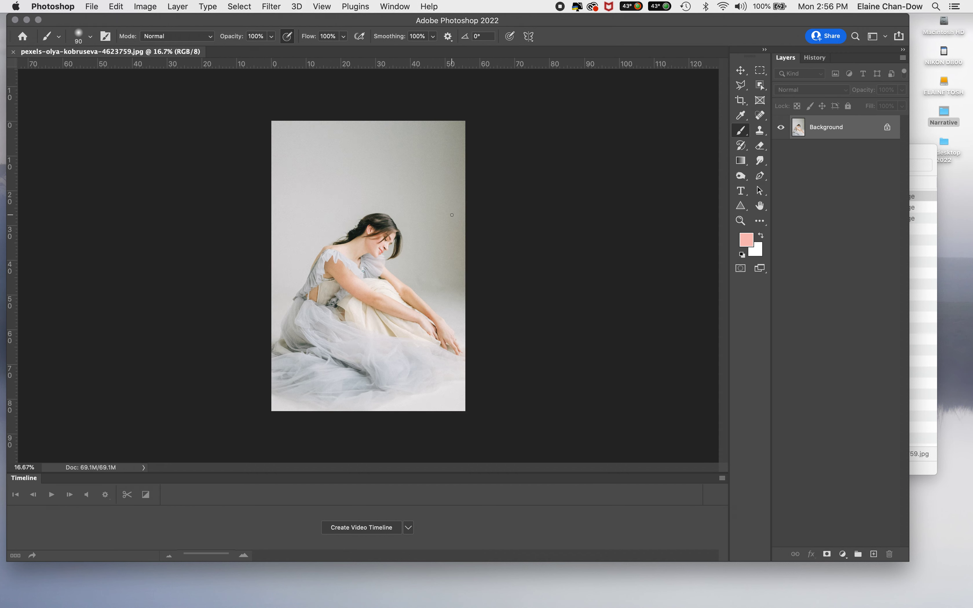
# Switch to Finder and open photos 7708560, 9082083 and 8479184 from the Narrative folder's object subfolder in Photoshop
pyautogui.click(924, 238)
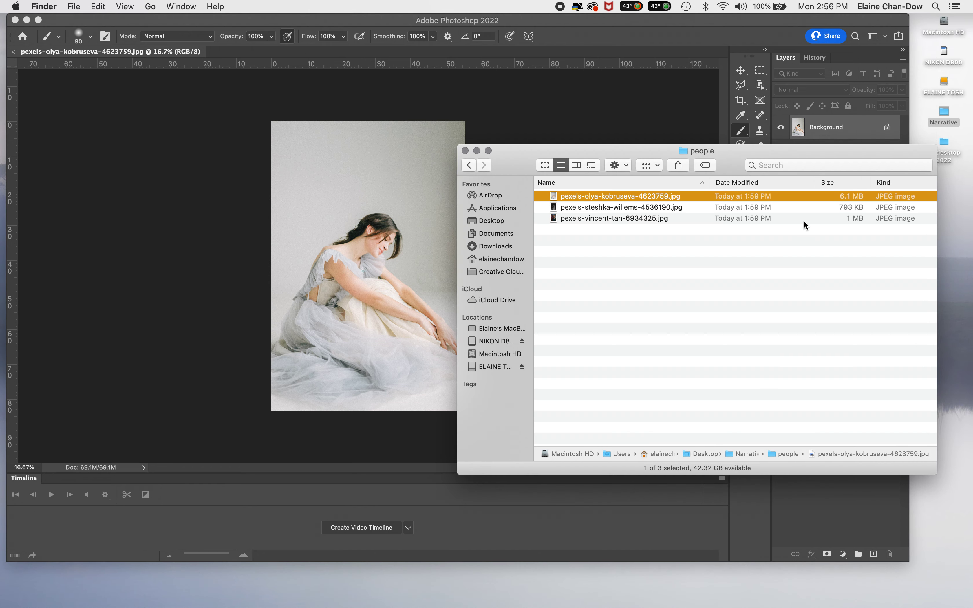
pyautogui.click(667, 207)
pyautogui.press('super+bracketleft')
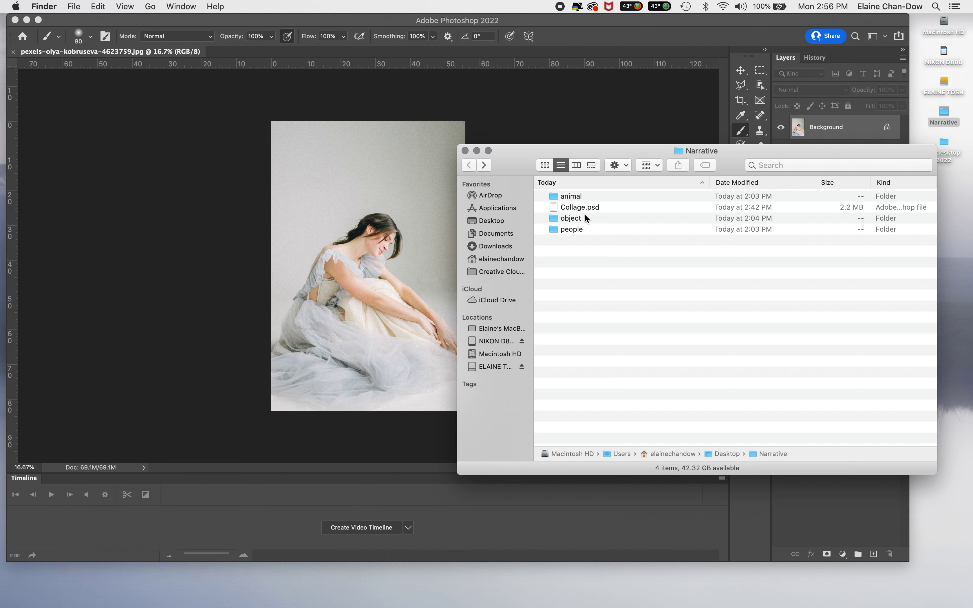
pyautogui.doubleClick(575, 218)
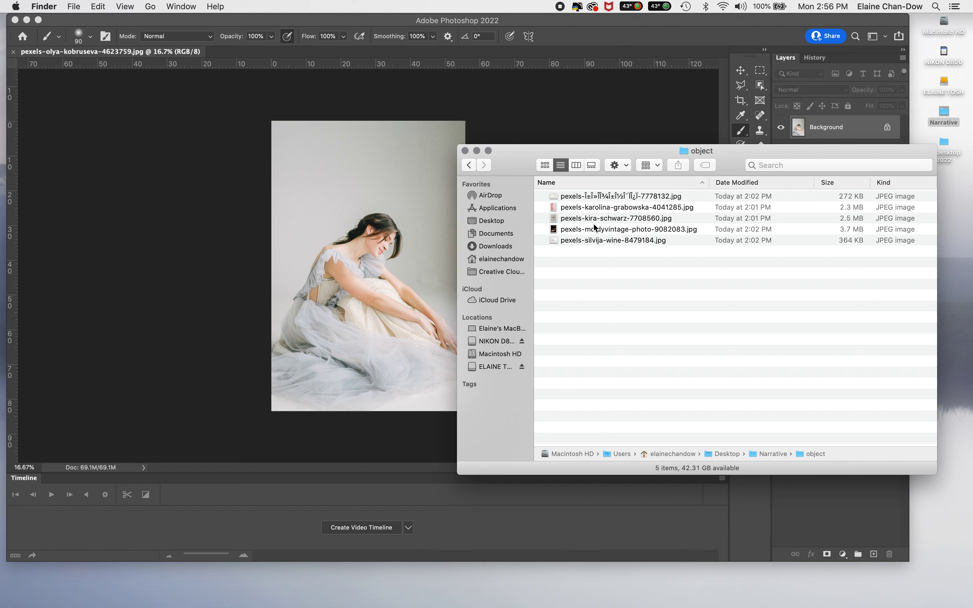
pyautogui.click(600, 218)
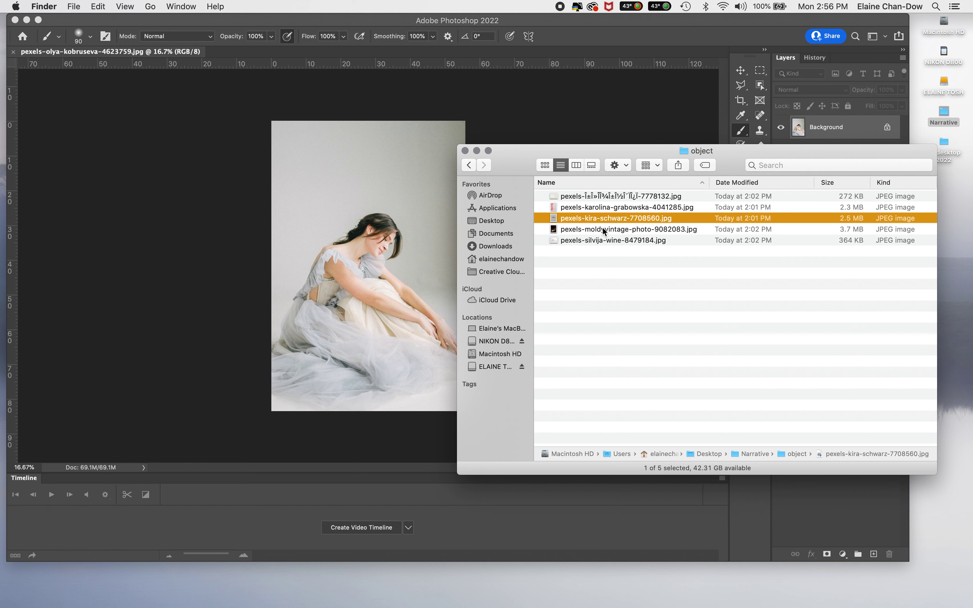
pyautogui.keyDown('shift'); pyautogui.click(608, 241); pyautogui.keyUp('shift')
pyautogui.rightClick(610, 239)
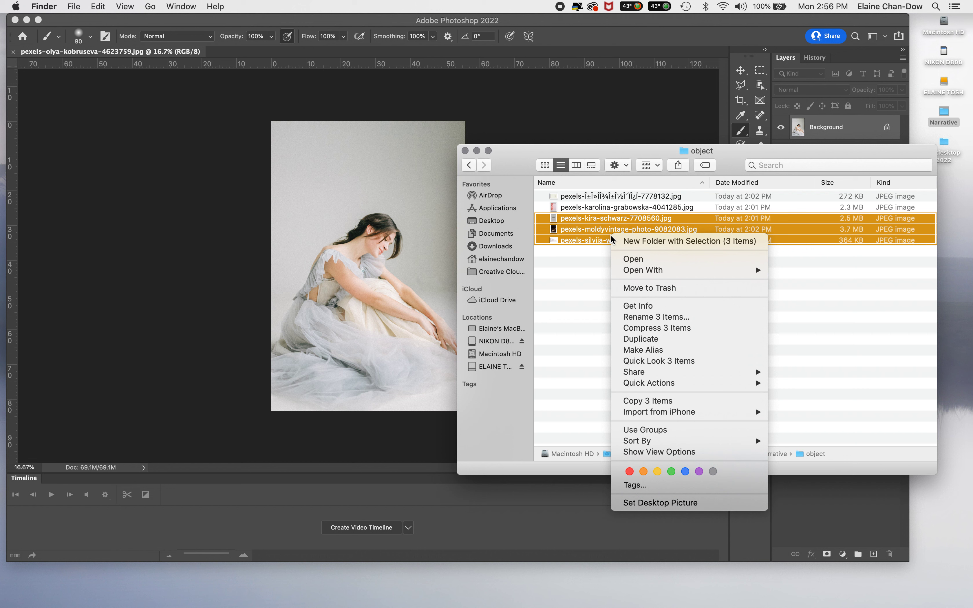
pyautogui.moveTo(765, 274)
pyautogui.click(801, 302)
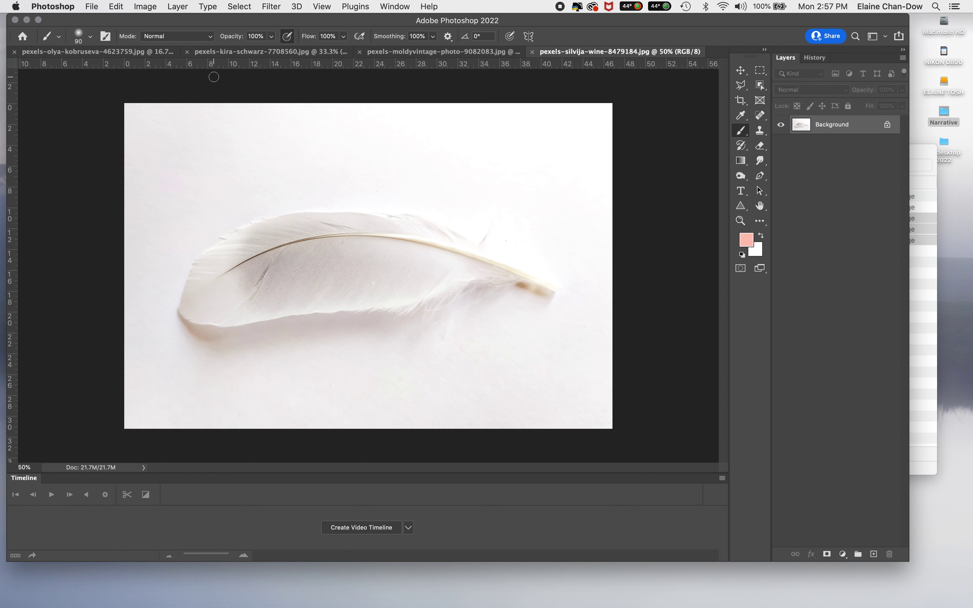
# Convert the locked Background of the white feather photo into a regular layer with the default name Layer 0
pyautogui.click(122, 5)
pyautogui.moveTo(137, 5)
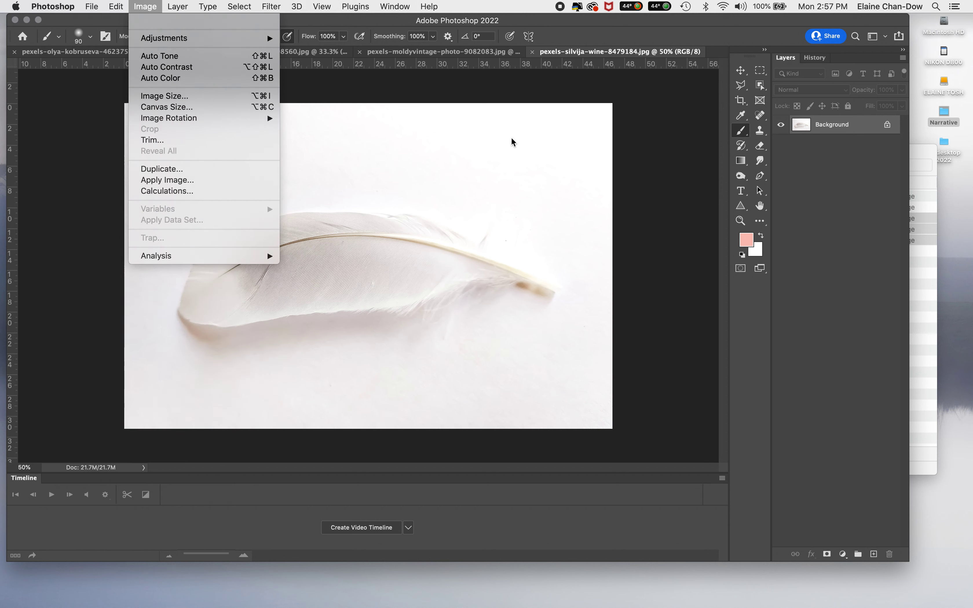
pyautogui.click(872, 129)
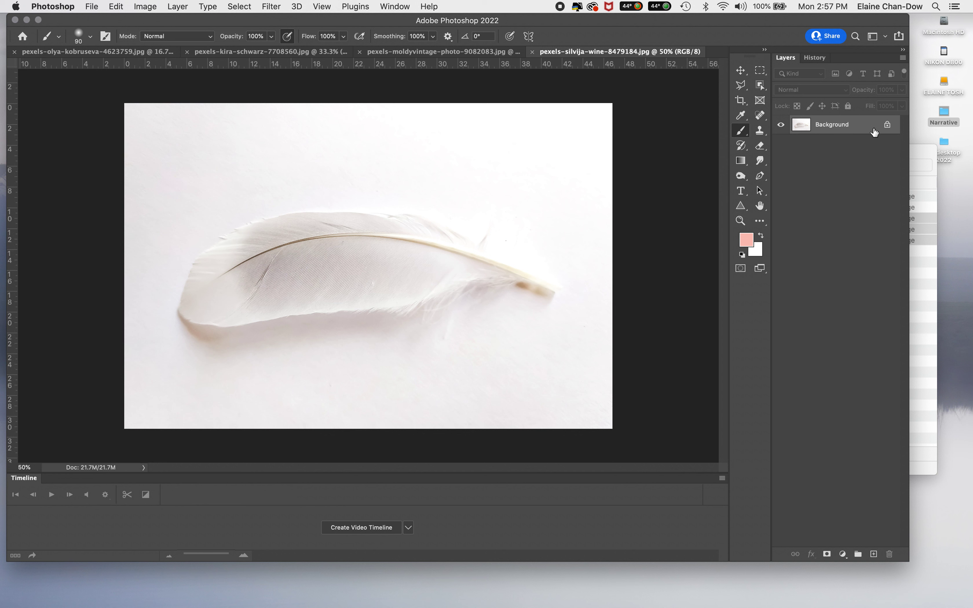
pyautogui.doubleClick(870, 128)
pyautogui.click(501, 227)
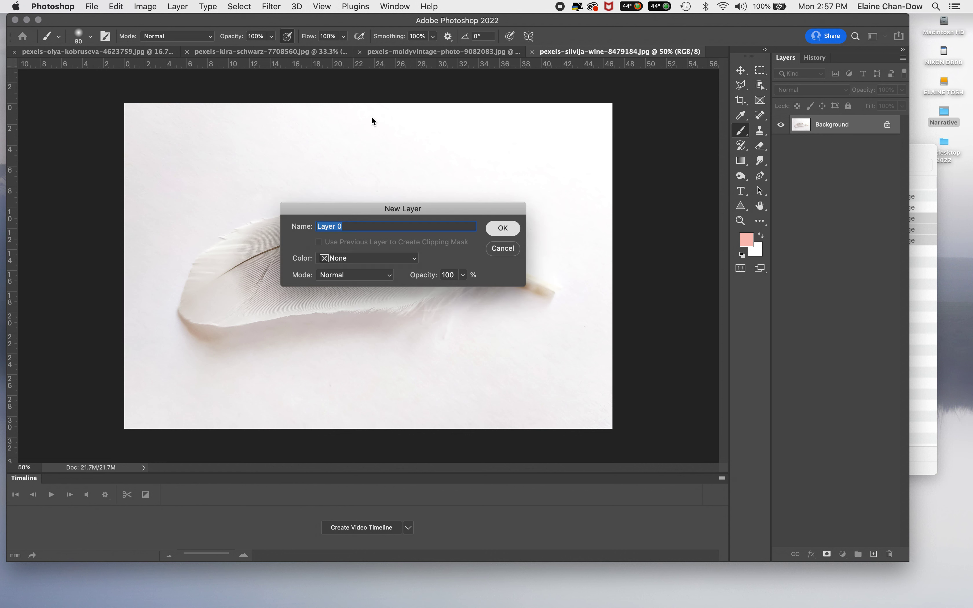
# Select the entire canvas of the white feather photo and copy it
pyautogui.click(117, 5)
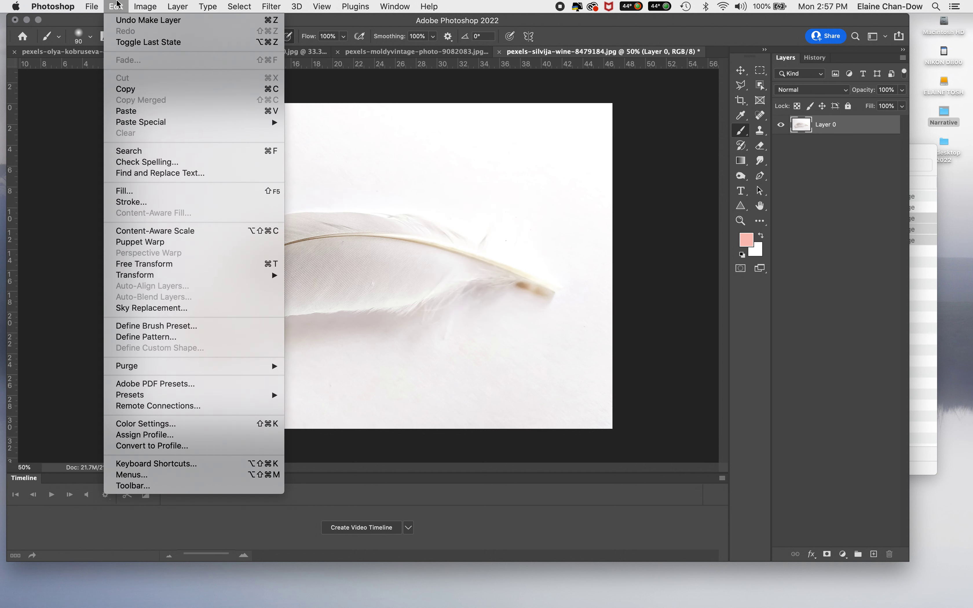
pyautogui.moveTo(142, 5)
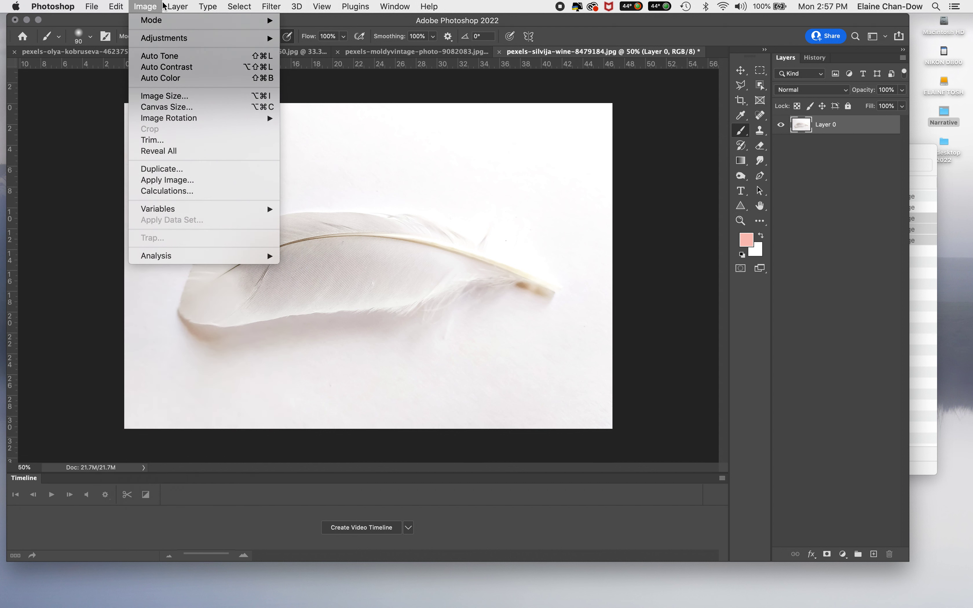
pyautogui.moveTo(239, 6)
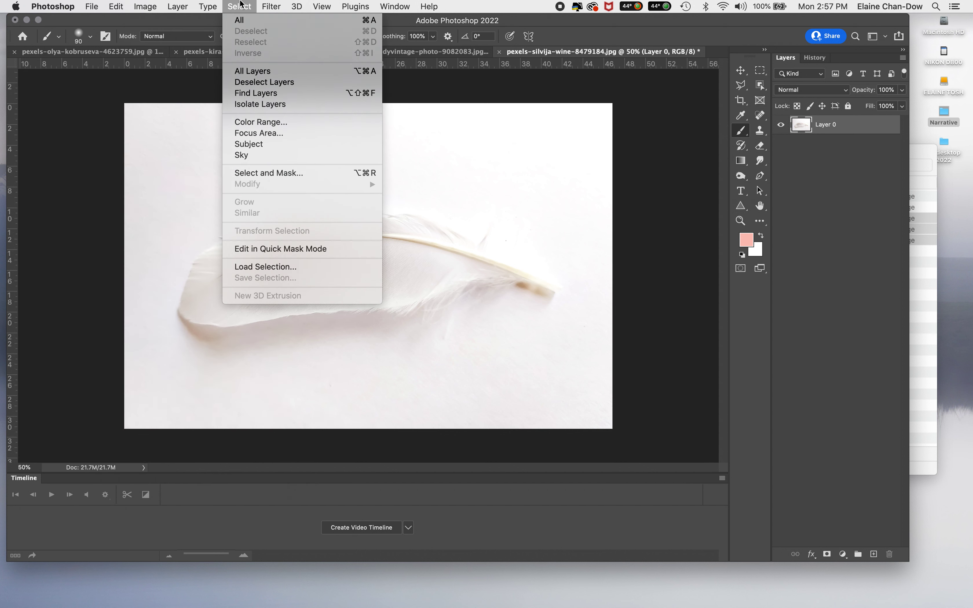
pyautogui.click(240, 20)
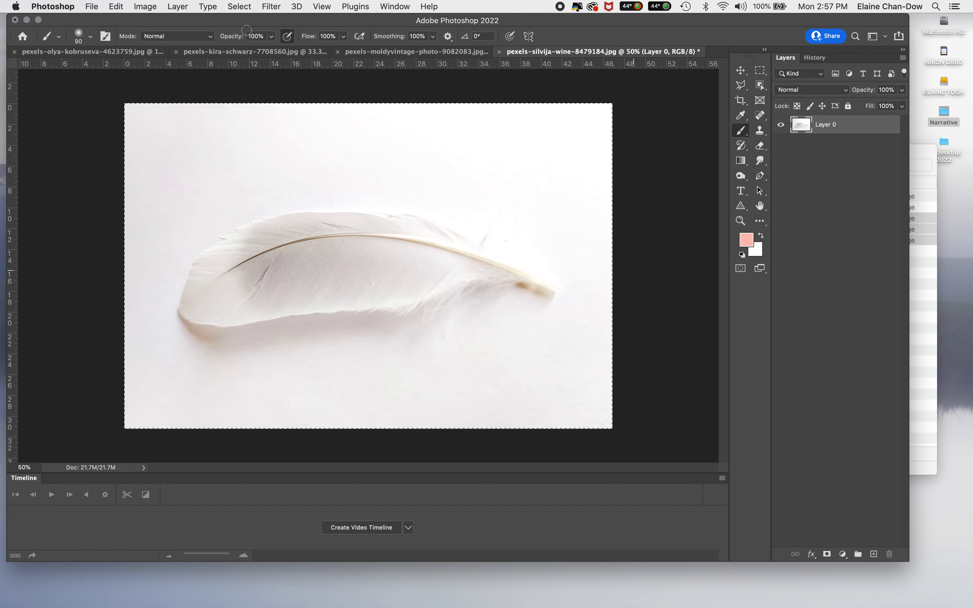
pyautogui.click(139, 5)
pyautogui.moveTo(120, 6)
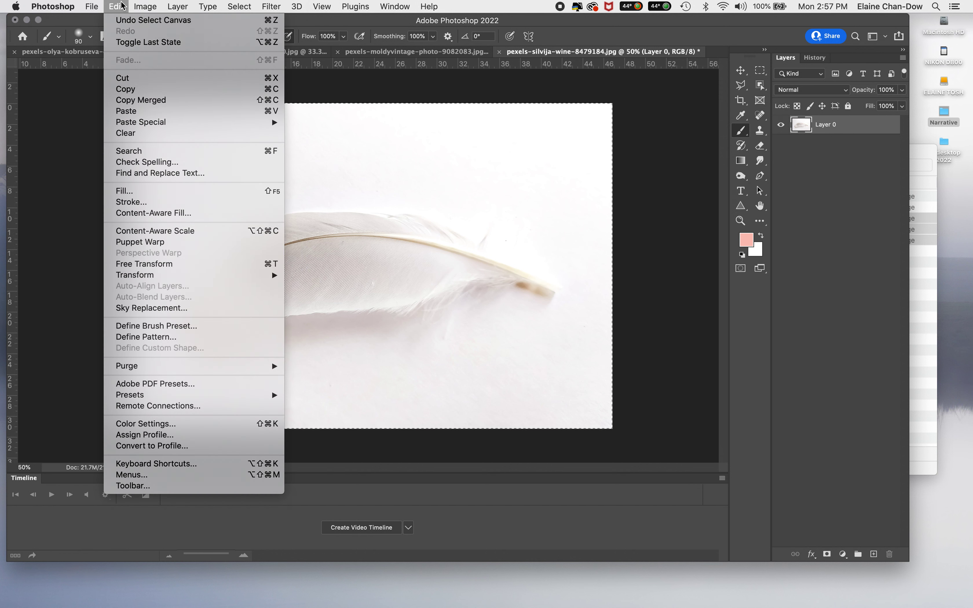
pyautogui.click(140, 91)
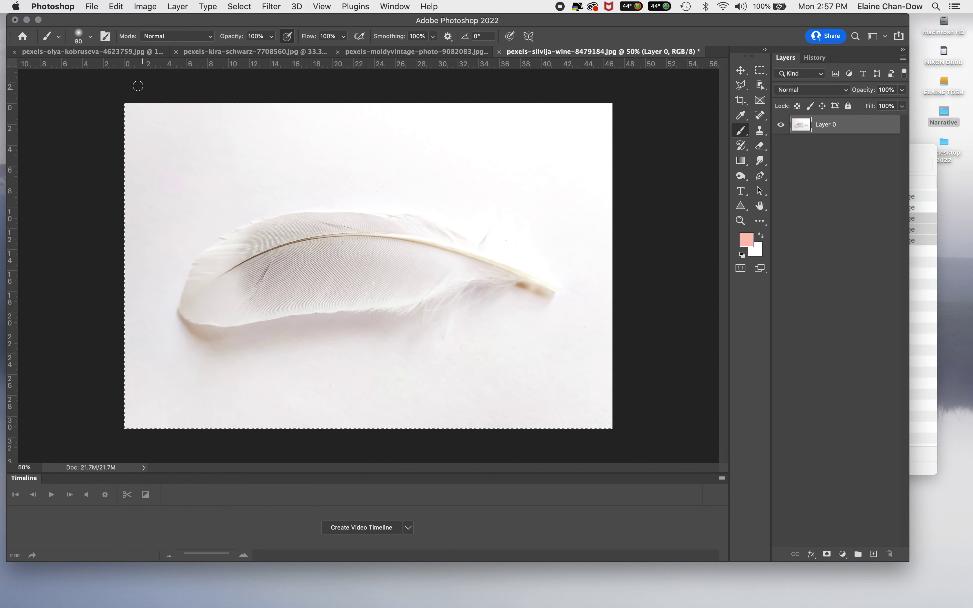
# Paste the copied white feather image into the seated woman's document as a new layer
pyautogui.click(92, 53)
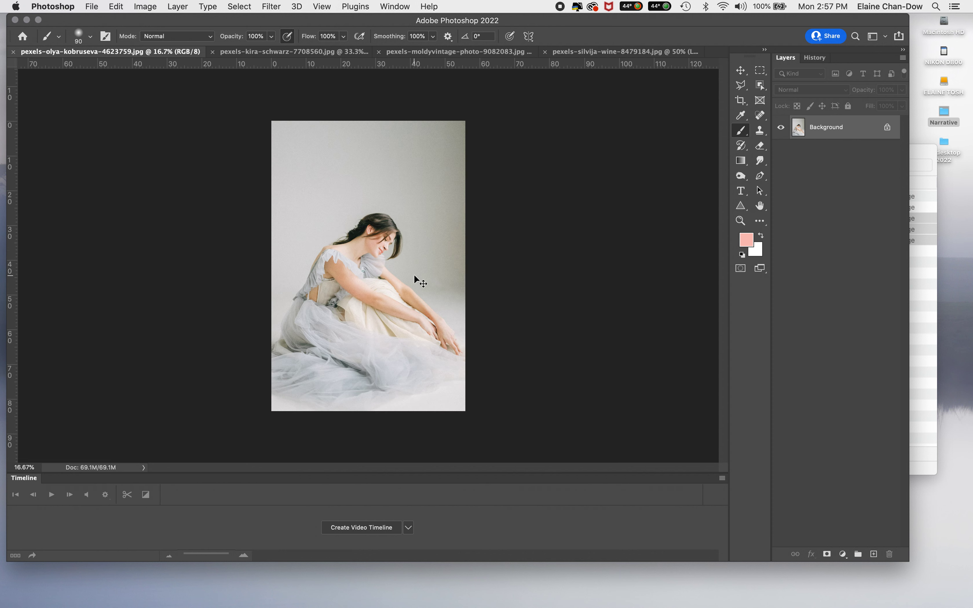
pyautogui.press('super+v')
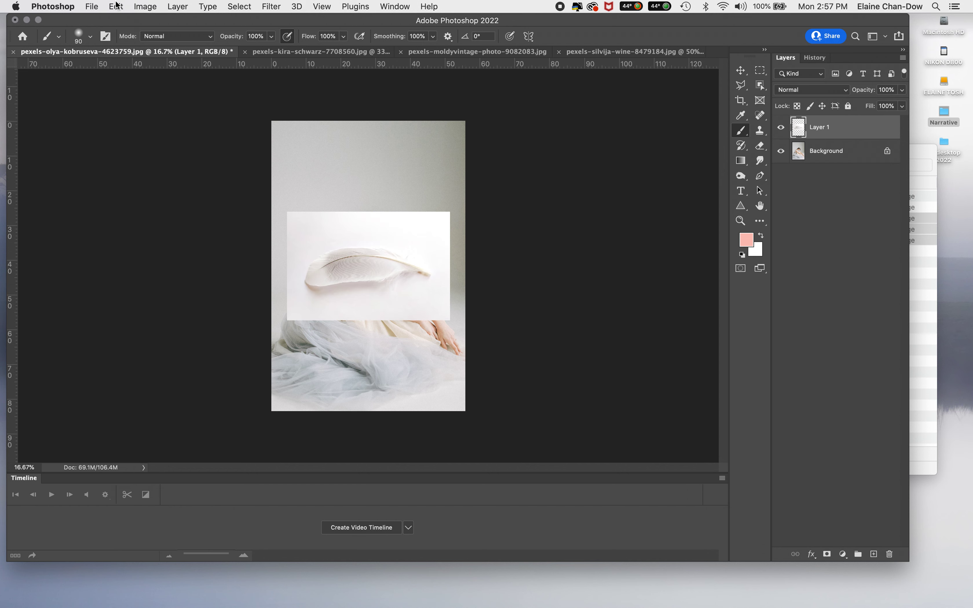
pyautogui.click(116, 6)
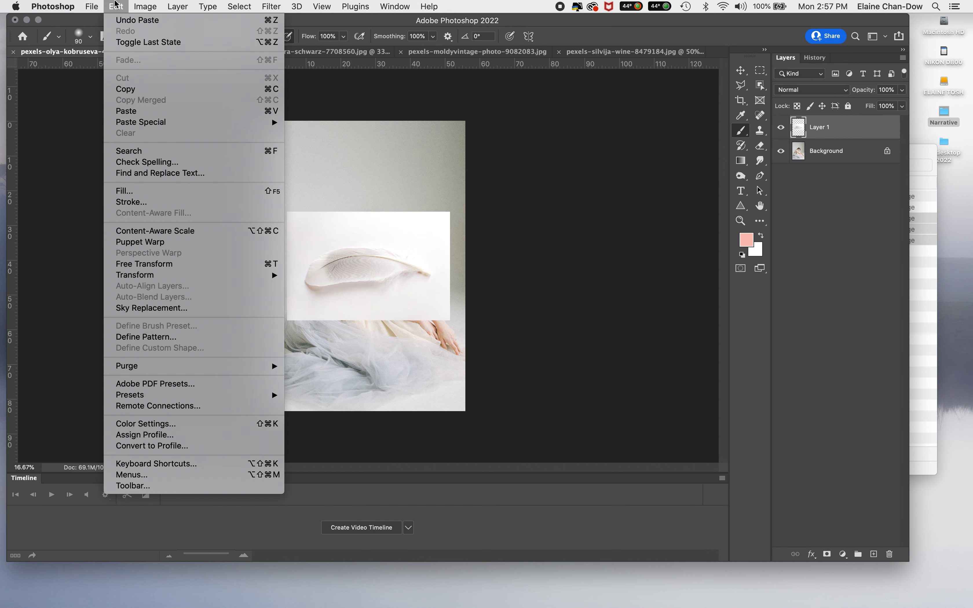
pyautogui.click(77, 133)
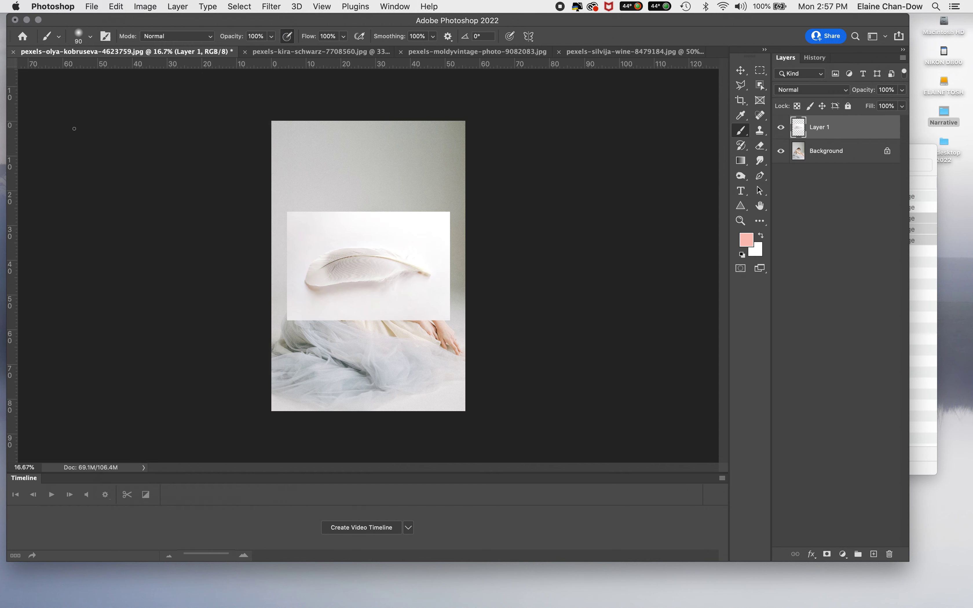
# Close the white feather photo (8479184) without saving its changes
pyautogui.click(484, 53)
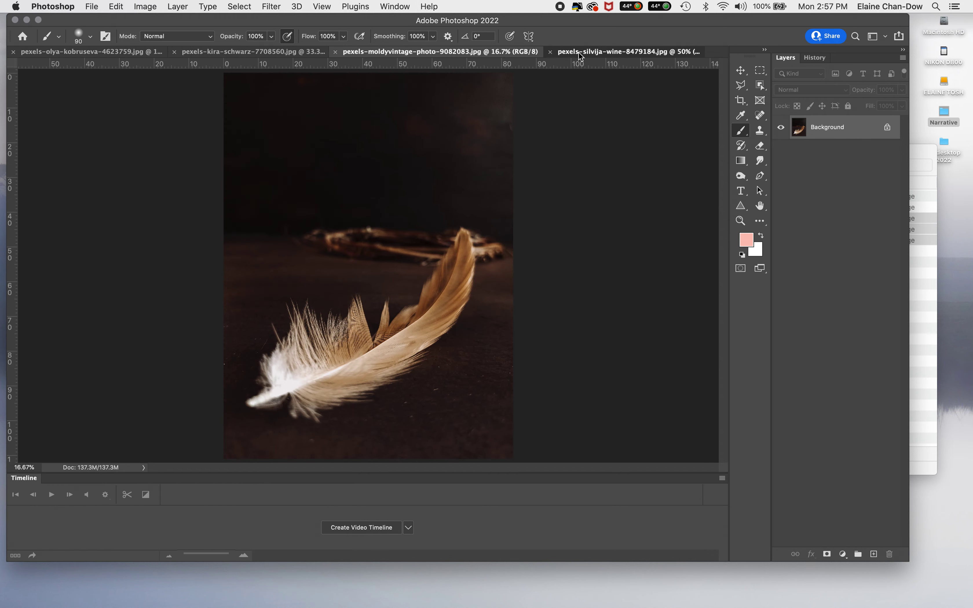
pyautogui.click(579, 52)
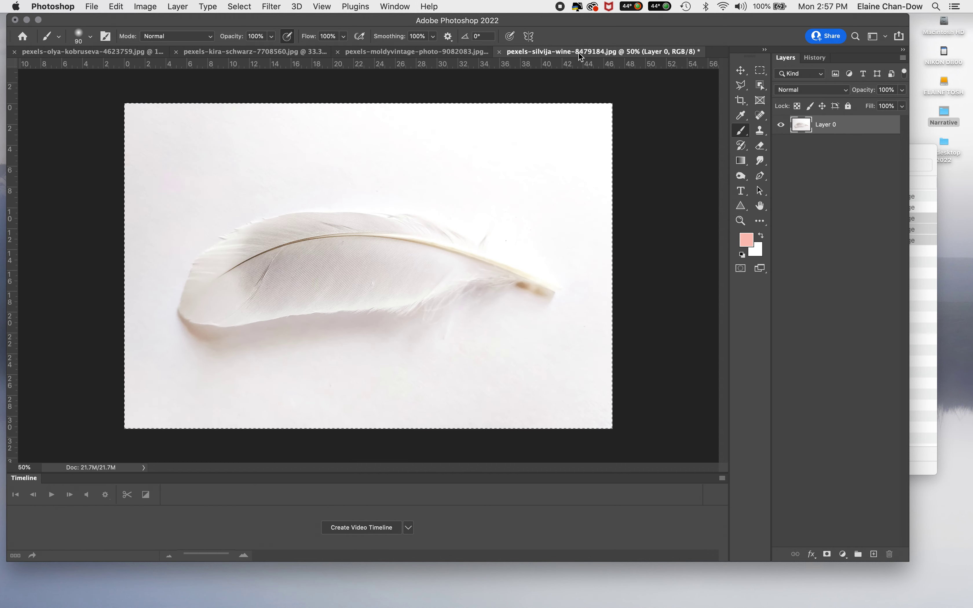
pyautogui.click(499, 53)
pyautogui.click(455, 211)
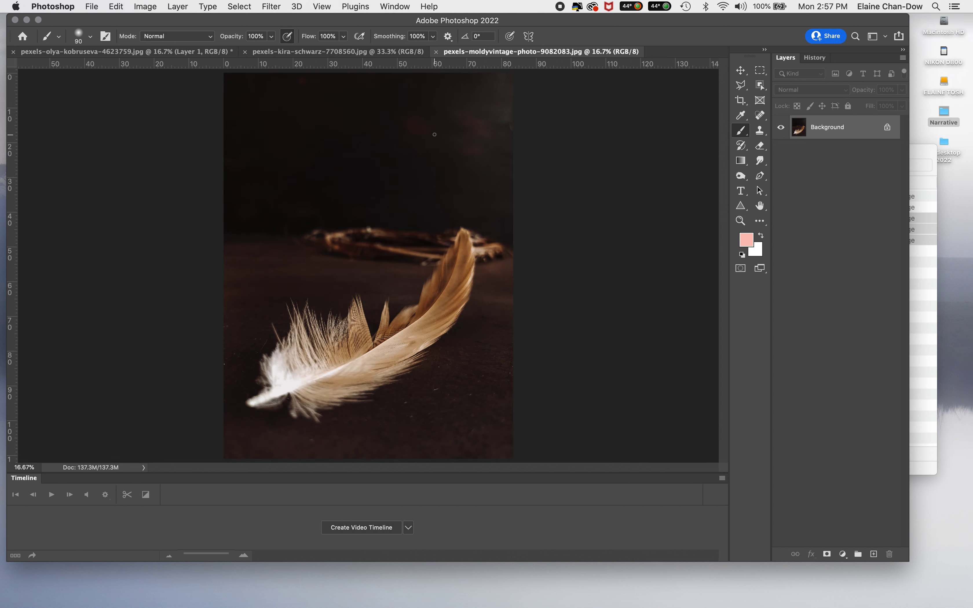
# Try to bring the whole NOTHING WRITTEN photo into the seated woman's document as a pasted layer
pyautogui.click(341, 52)
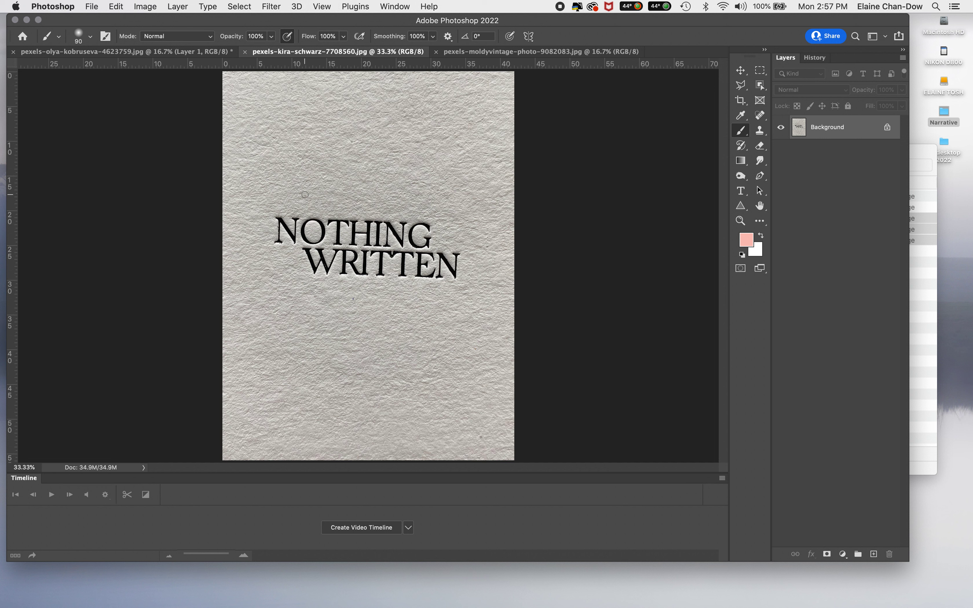
pyautogui.press('super+a')
pyautogui.click(240, 6)
pyautogui.click(508, 10)
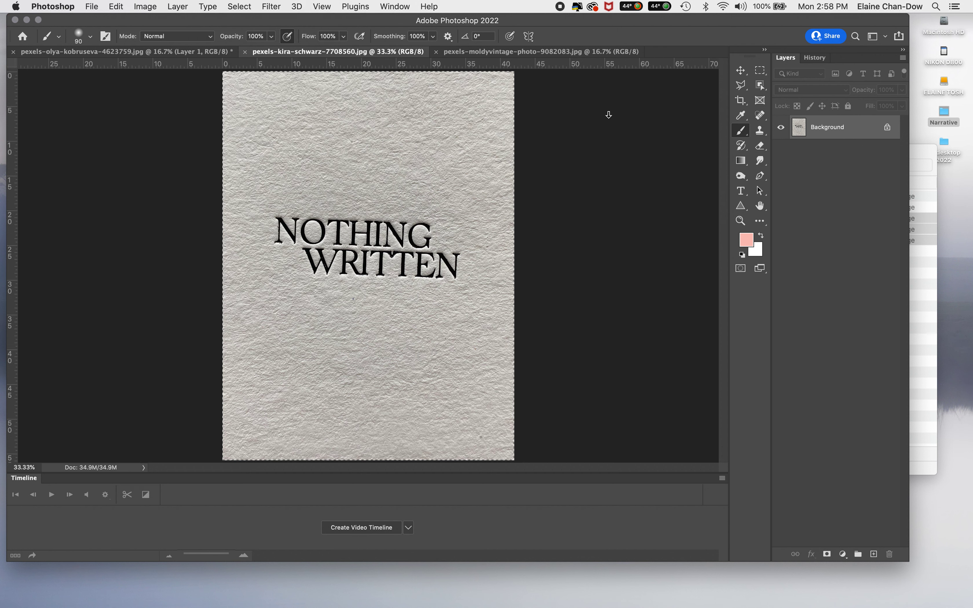
pyautogui.click(113, 50)
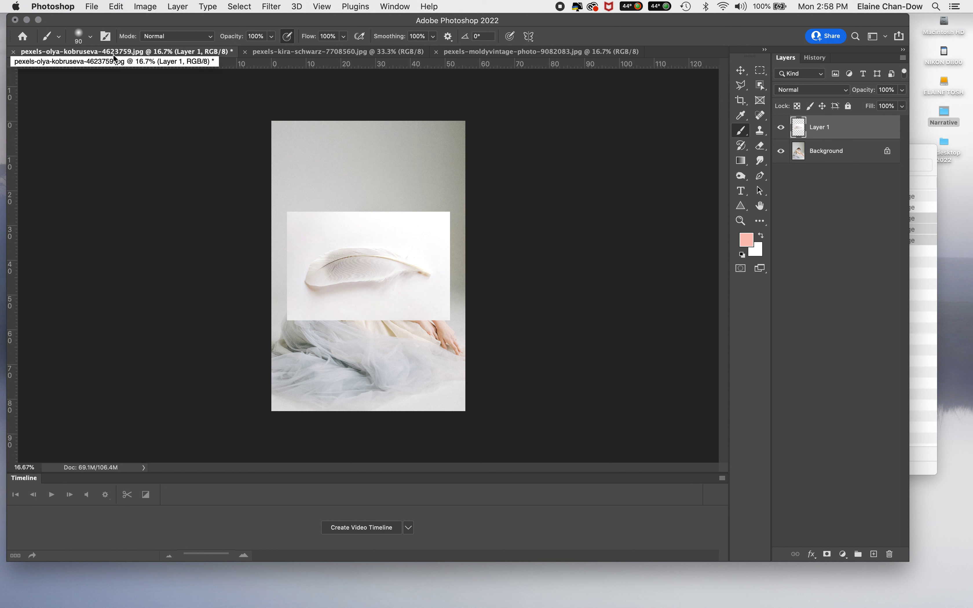
pyautogui.press('super+v')
pyautogui.click(120, 4)
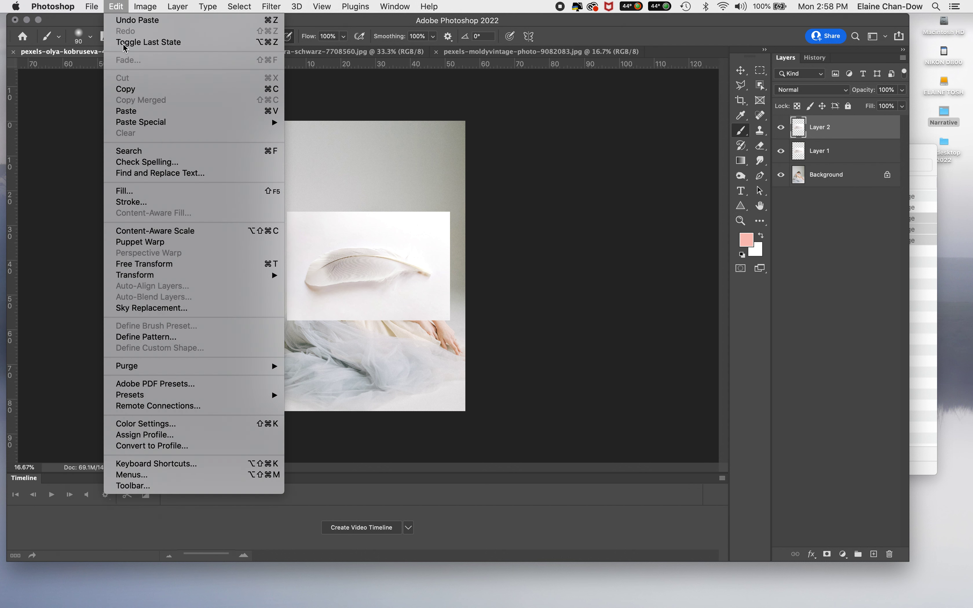
pyautogui.click(557, 156)
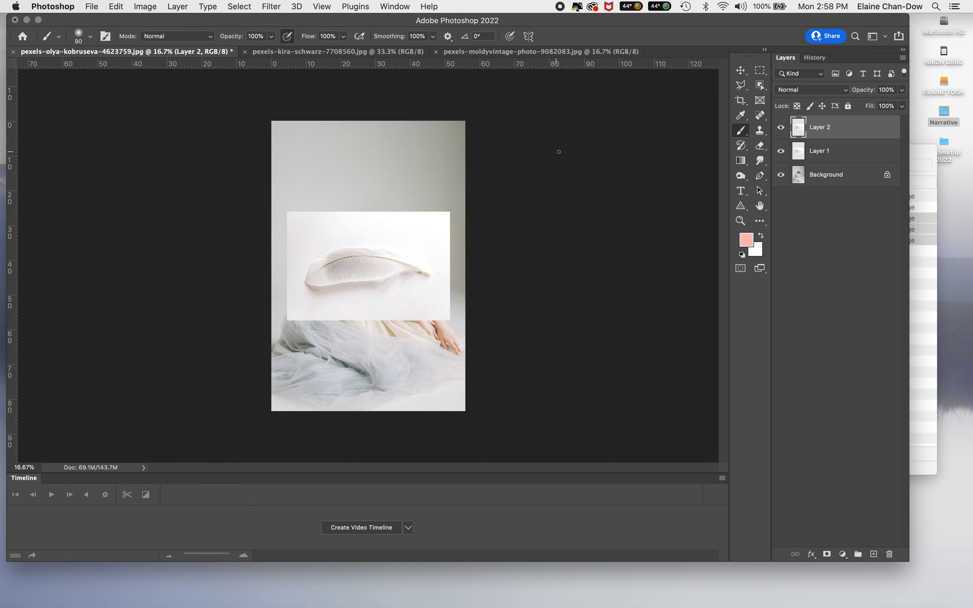
# Rename the topmost pasted layer as feather and delete the duplicate feather layer below it
pyautogui.doubleClick(820, 127)
pyautogui.write('feather')
pyautogui.press('Return')
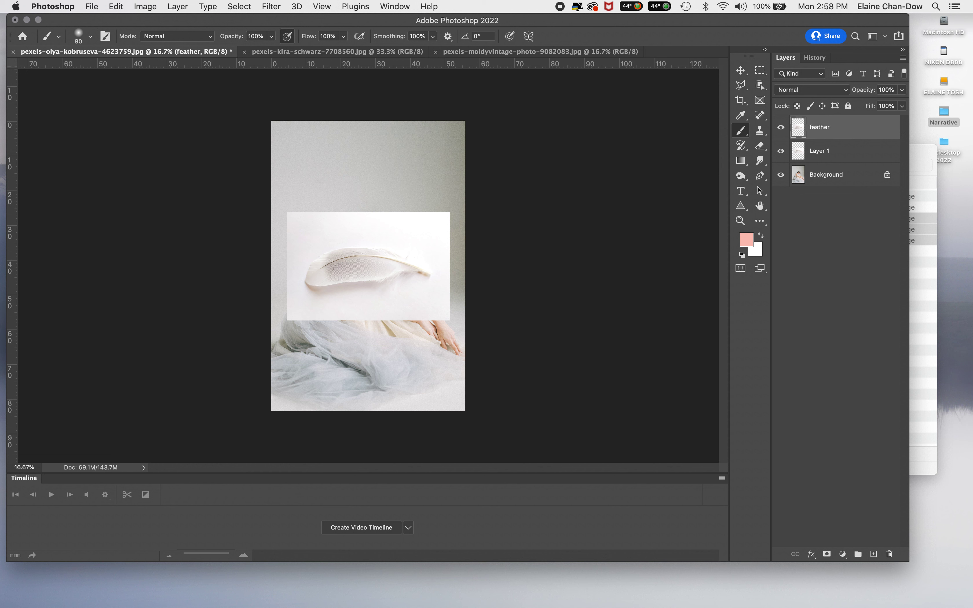
pyautogui.click(882, 154)
pyautogui.moveTo(883, 154); pyautogui.dragTo(889, 554)
# Copy the entire NOTHING WRITTEN photo and paste it into the seated woman's document as a new layer
pyautogui.click(371, 53)
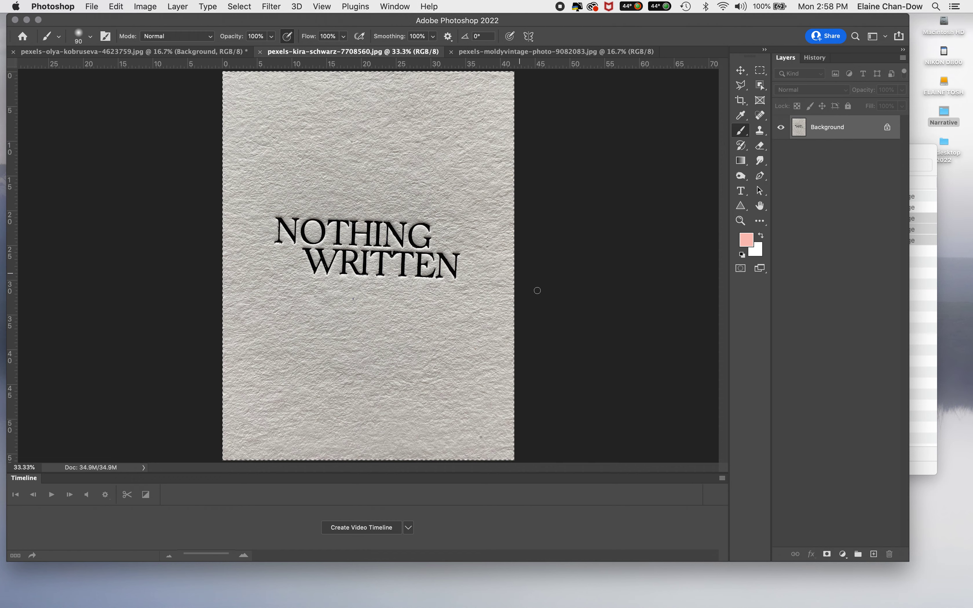
pyautogui.press('super+a')
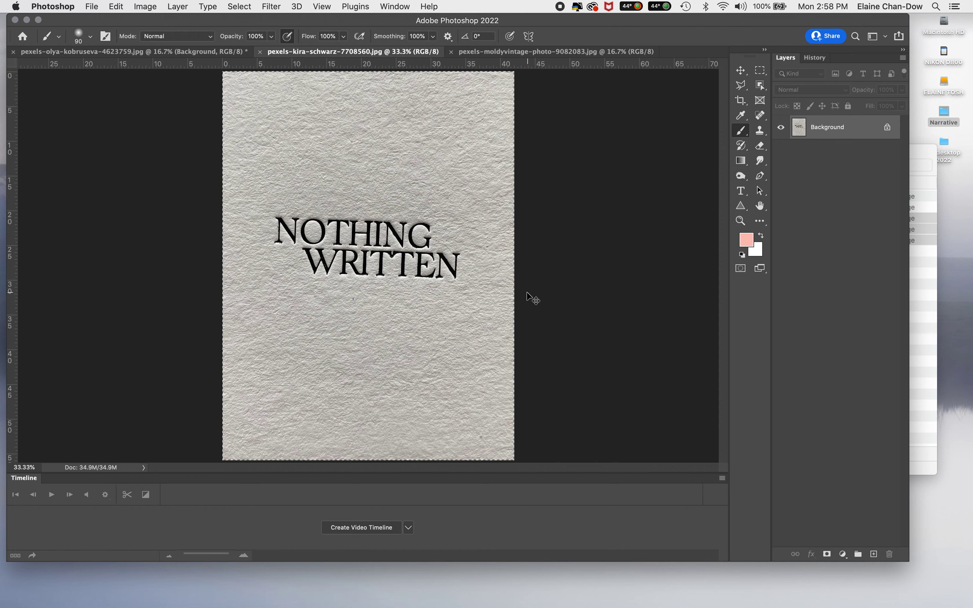
pyautogui.press('super+c')
pyautogui.click(133, 53)
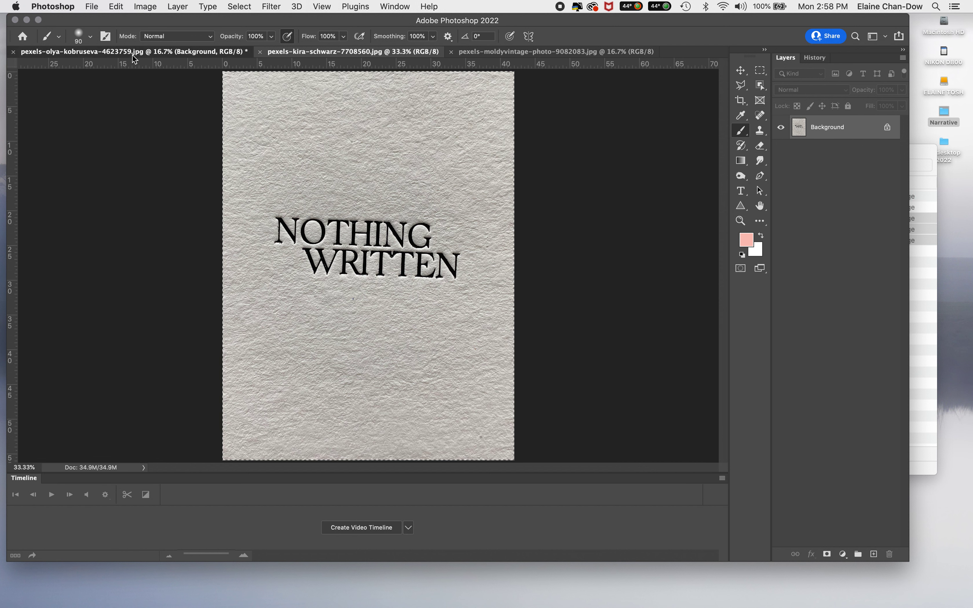
pyautogui.press('super+v')
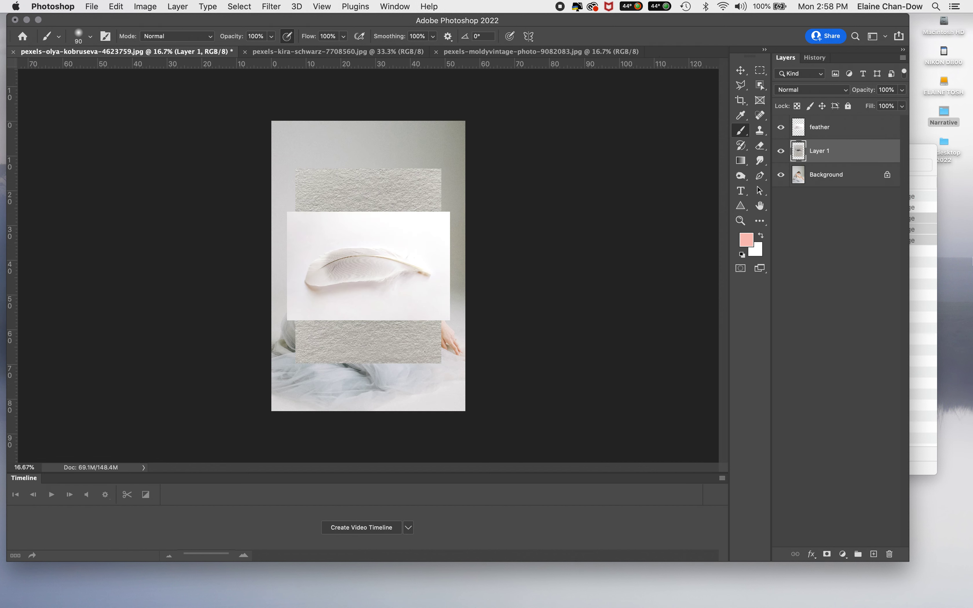
# Name the pasted NOTHING WRITTEN layer text, and hide both the text and feather layers
pyautogui.doubleClick(824, 151)
pyautogui.write('text')
pyautogui.press('Return')
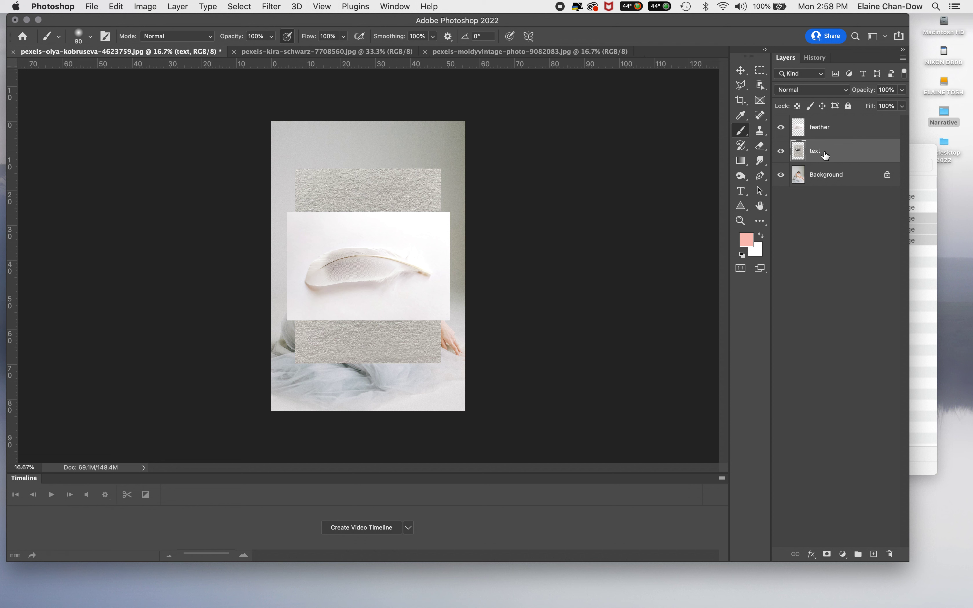
pyautogui.click(780, 151)
pyautogui.click(780, 127)
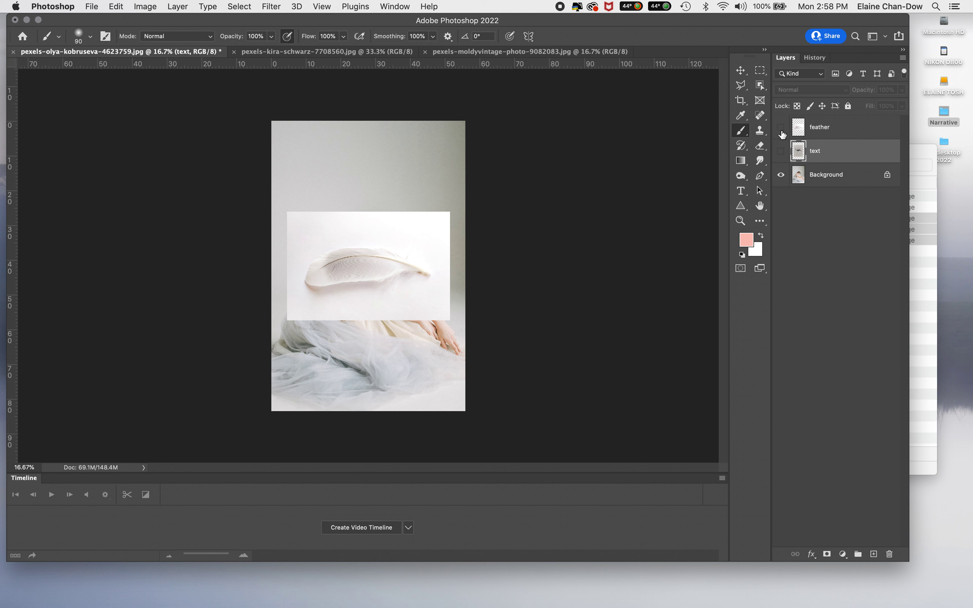
# Convert the seated woman's locked Background into a regular layer, name it Person, and leave no layer selected
pyautogui.doubleClick(828, 179)
pyautogui.click(502, 228)
pyautogui.doubleClick(822, 175)
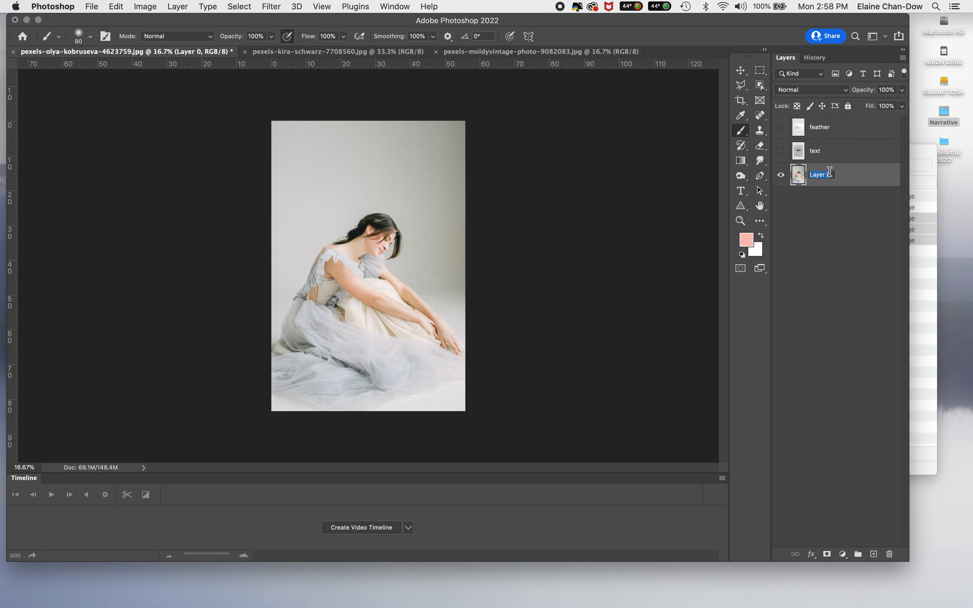
pyautogui.write('Person')
pyautogui.press('Return')
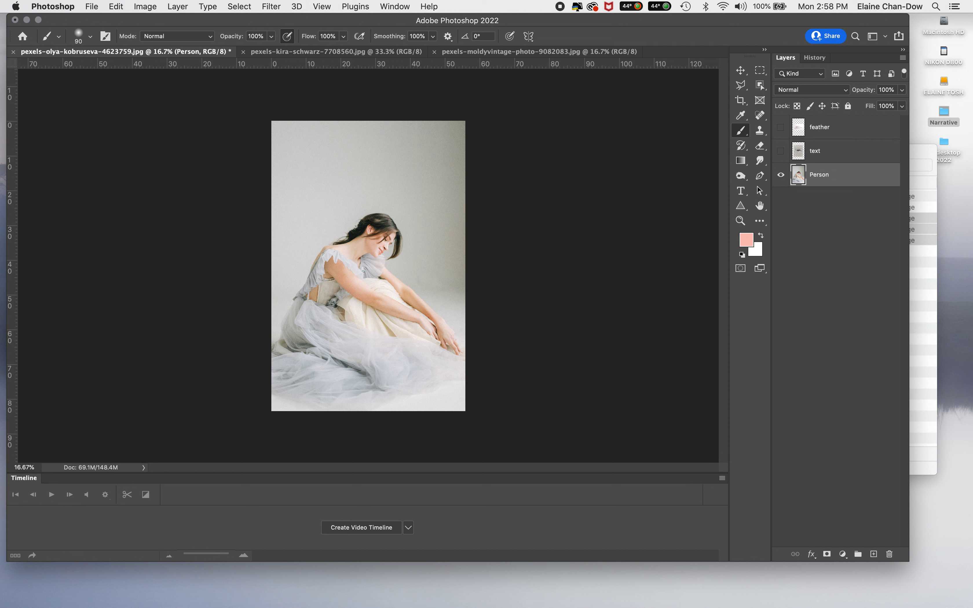
pyautogui.click(832, 261)
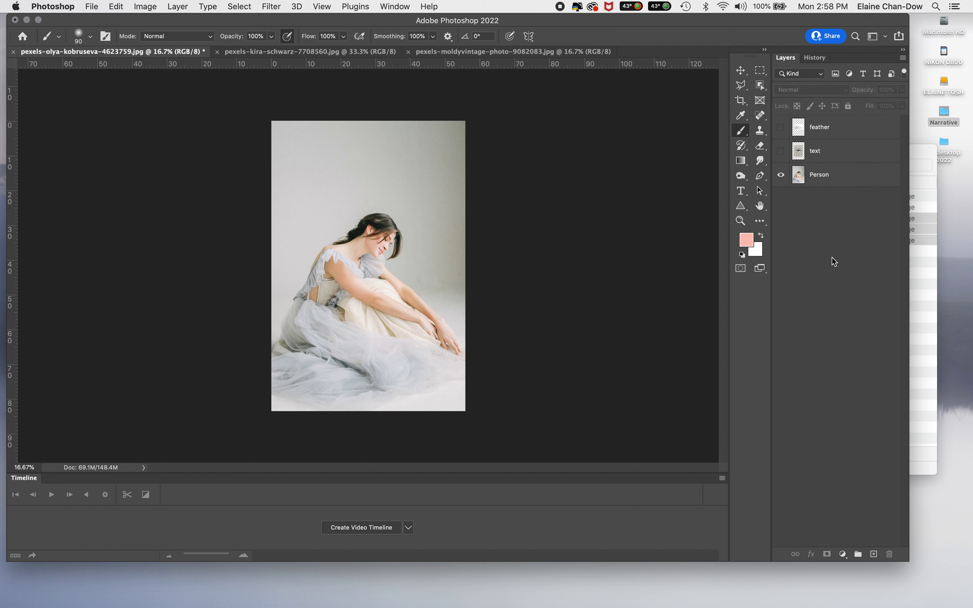